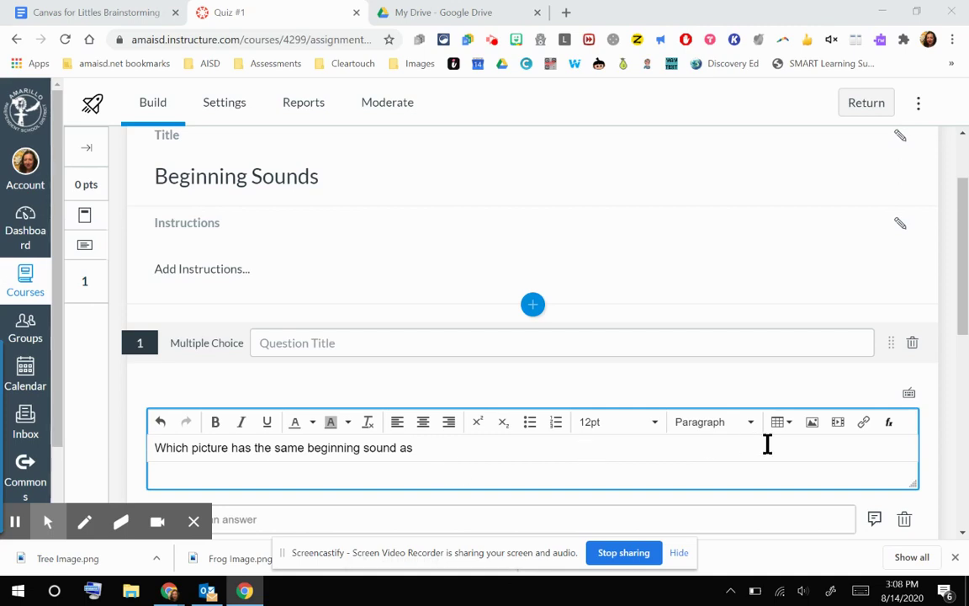
# Cancel the question-stem image upload without importing any file
pyautogui.click(813, 425)
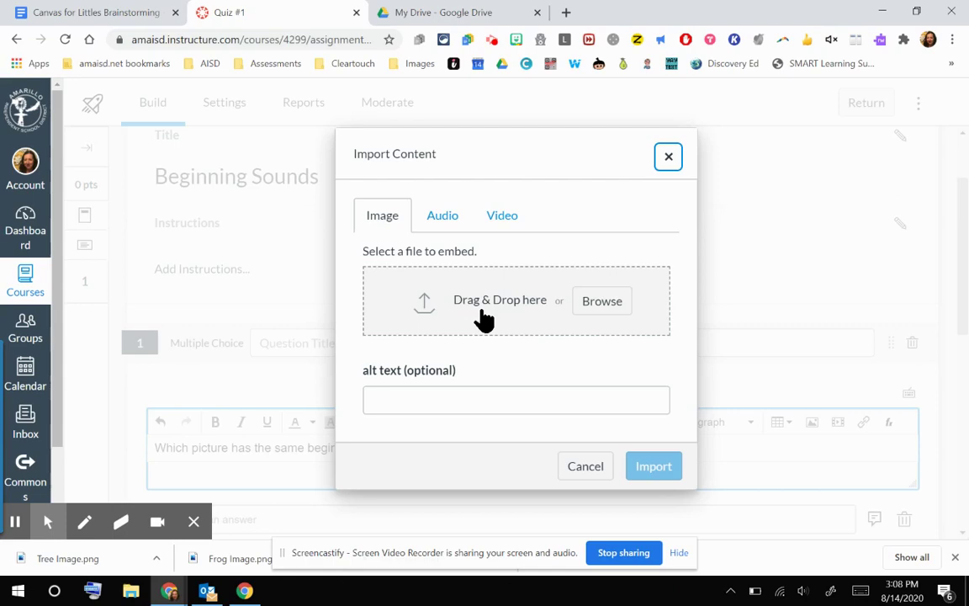
pyautogui.click(610, 311)
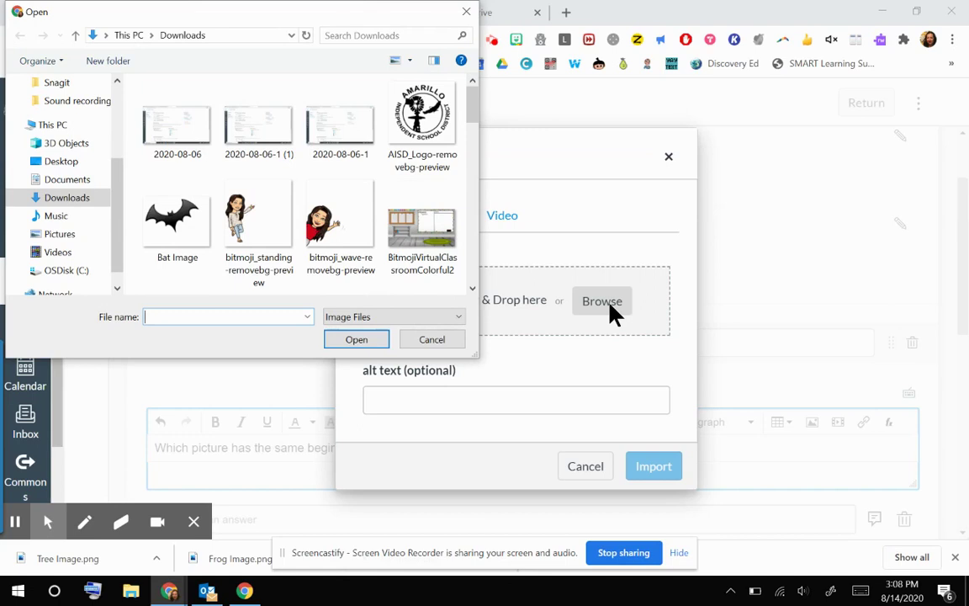
pyautogui.click(432, 343)
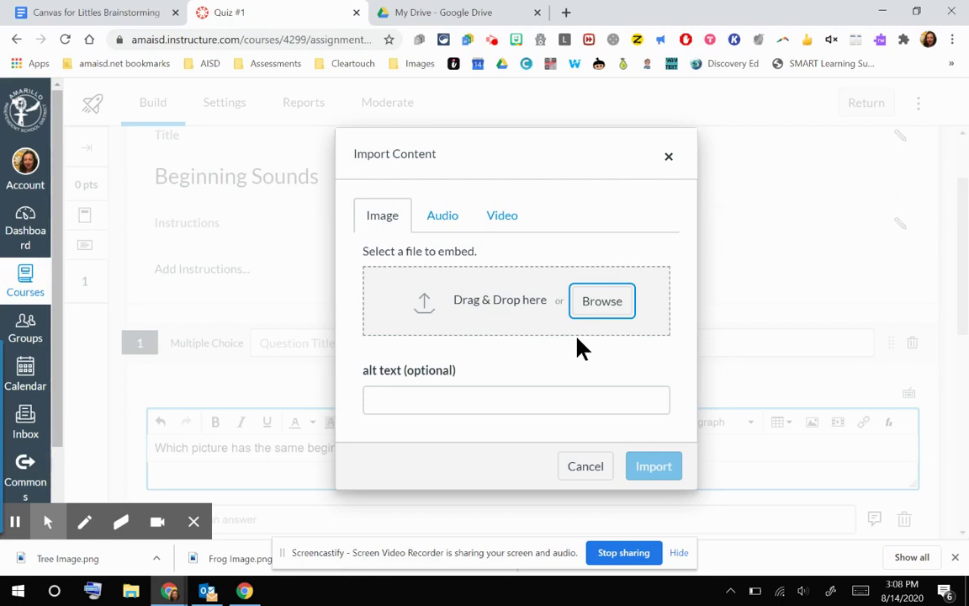
pyautogui.click(599, 472)
pyautogui.click(14, 522)
pyautogui.click(12, 520)
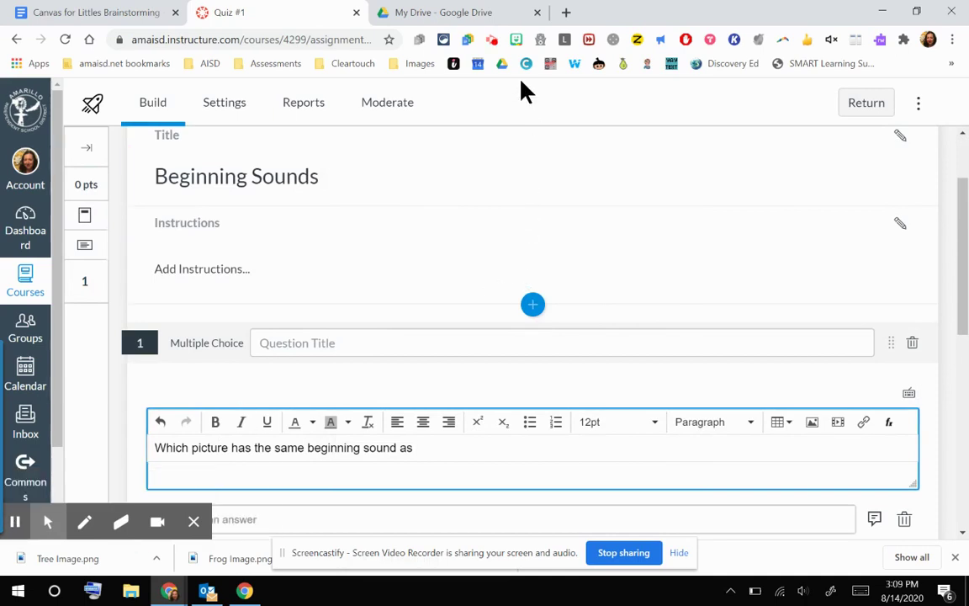
# From My Drive, create a new Google Drawings file through New > More
pyautogui.click(466, 15)
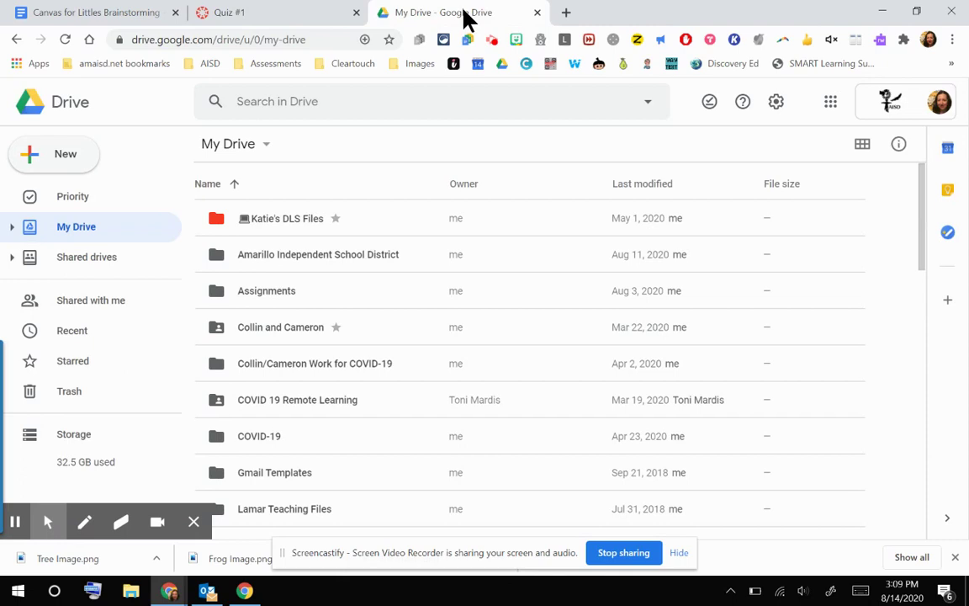
pyautogui.click(73, 160)
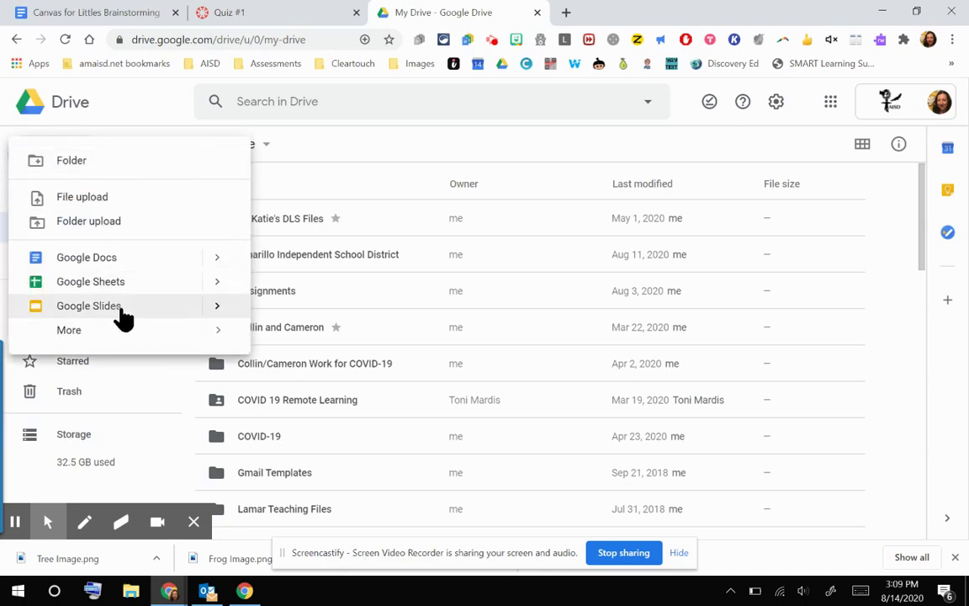
pyautogui.moveTo(119, 334)
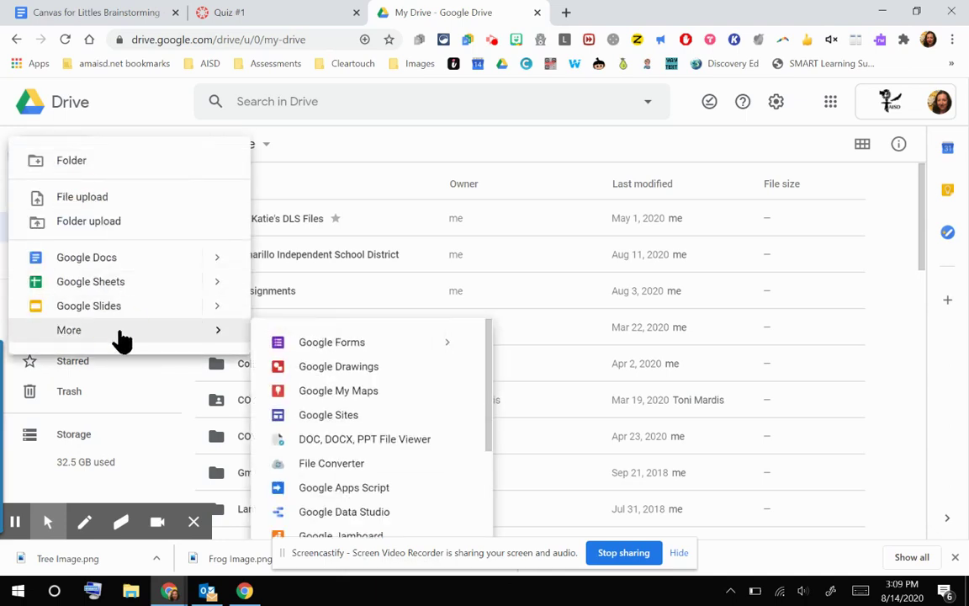
pyautogui.click(400, 372)
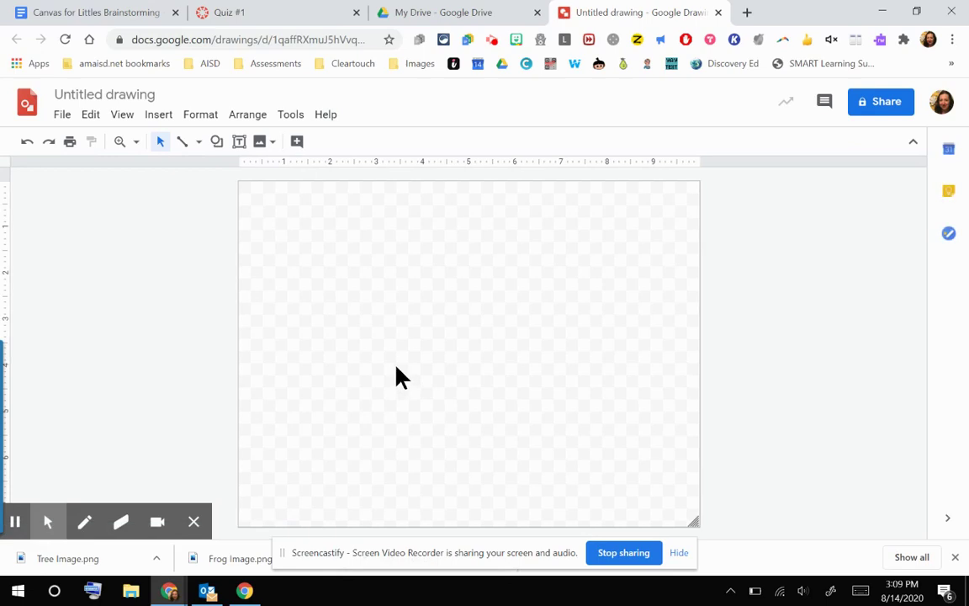
# Insert the first cartoon bat result from a 'bat clip art' web image search
pyautogui.click(164, 117)
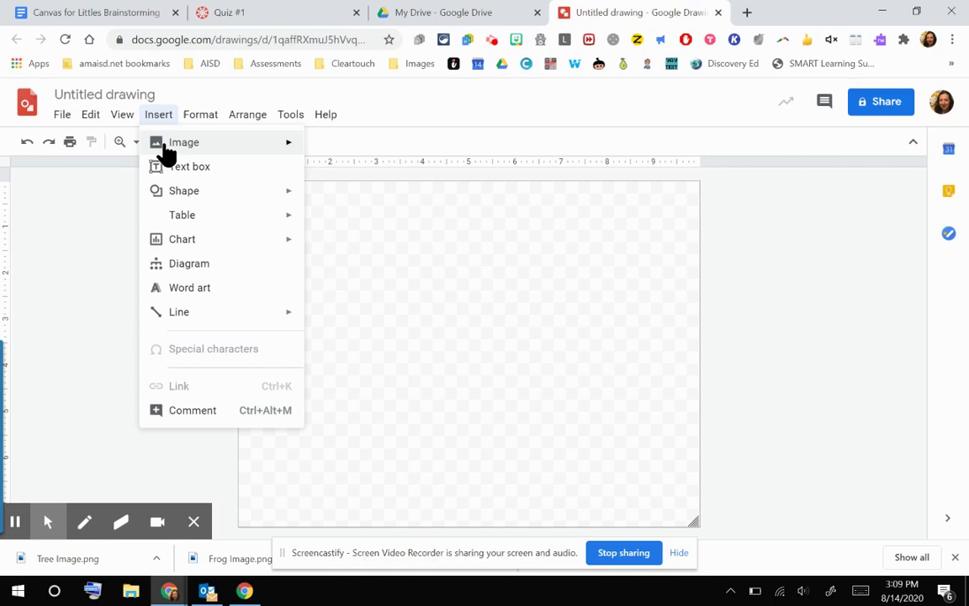
pyautogui.moveTo(166, 154)
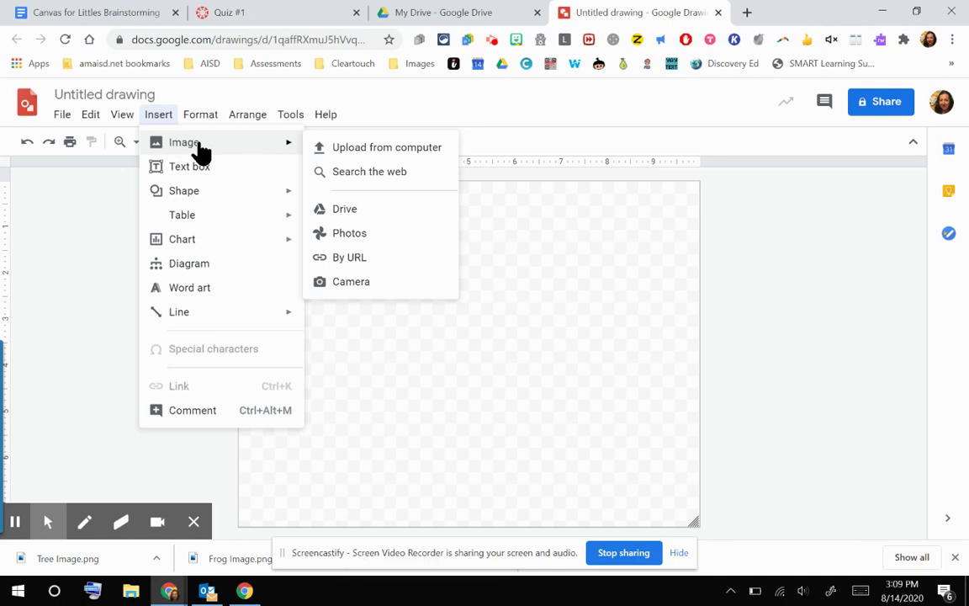
pyautogui.click(383, 173)
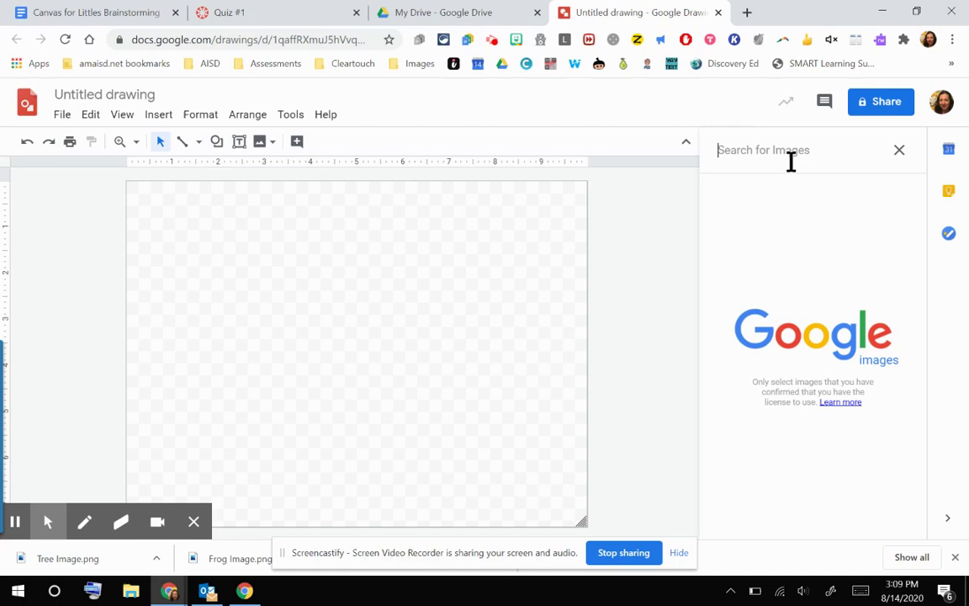
pyautogui.write('bat')
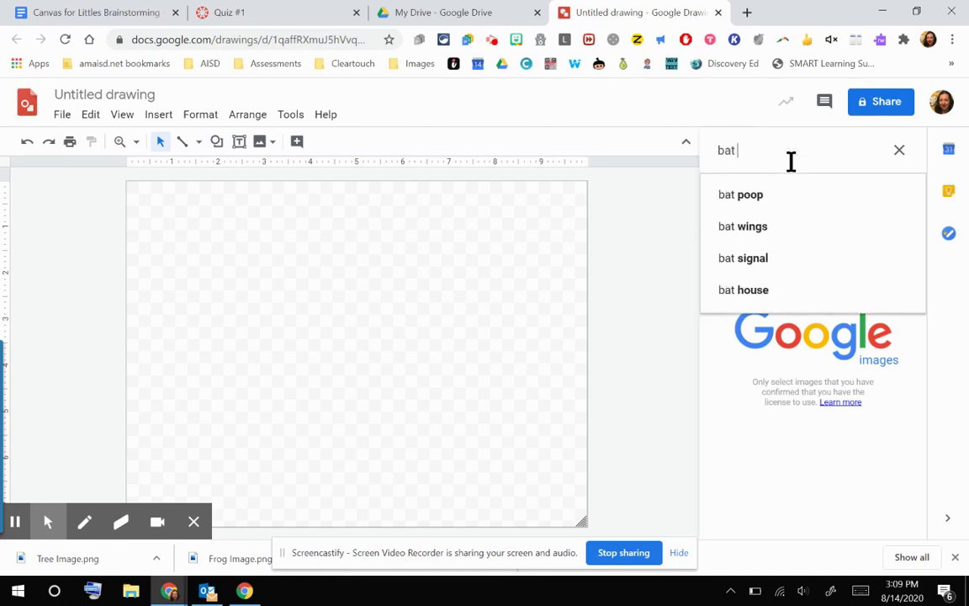
pyautogui.write(' clip art')
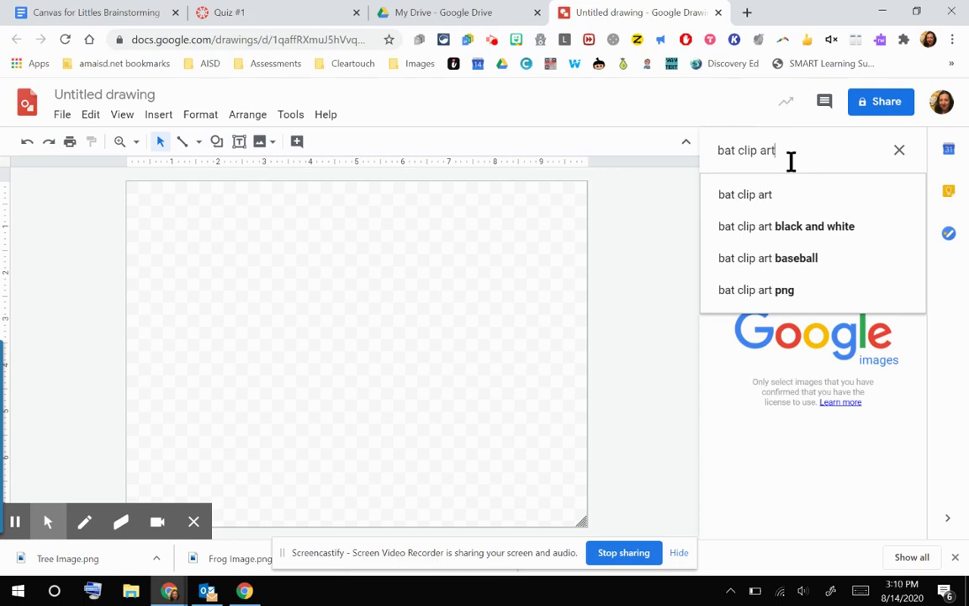
pyautogui.press('Return')
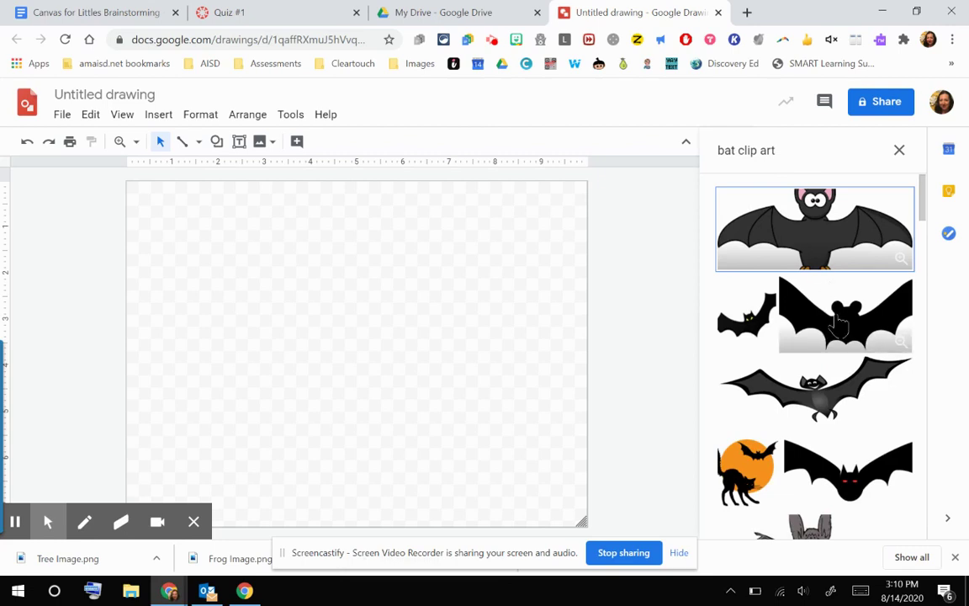
pyautogui.click(863, 243)
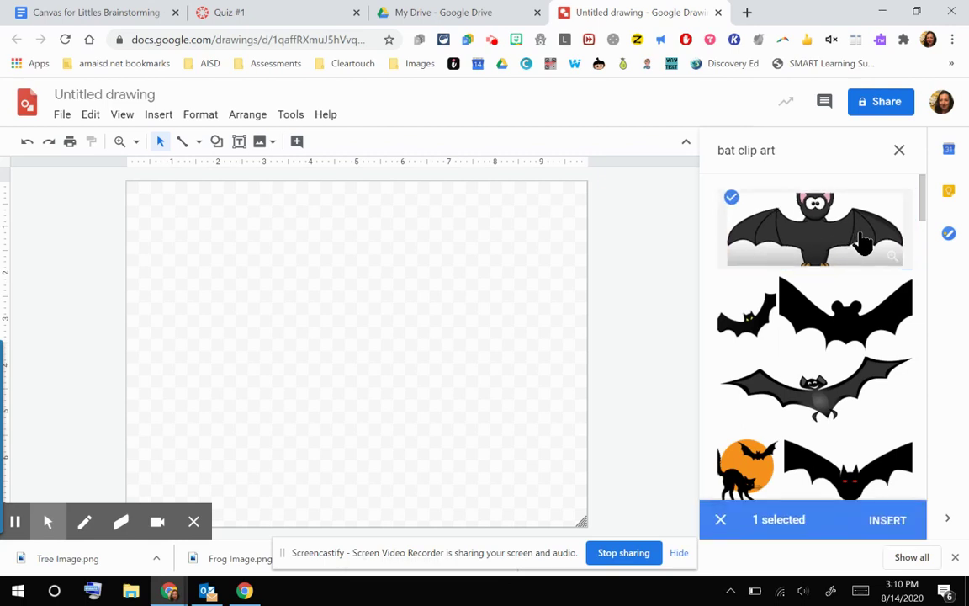
pyautogui.click(888, 520)
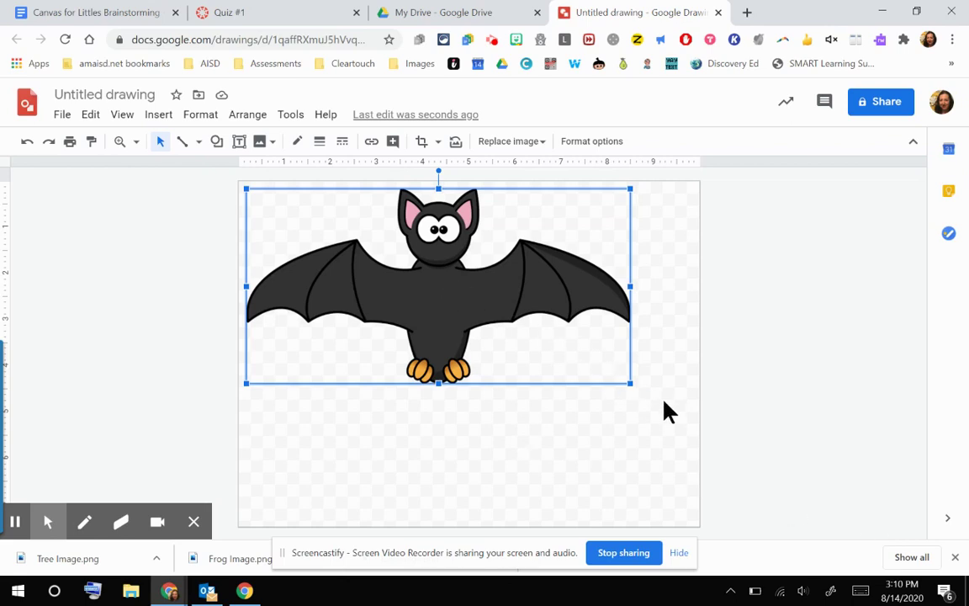
# Rename the untitled drawing to 'Bat Image'
pyautogui.click(748, 414)
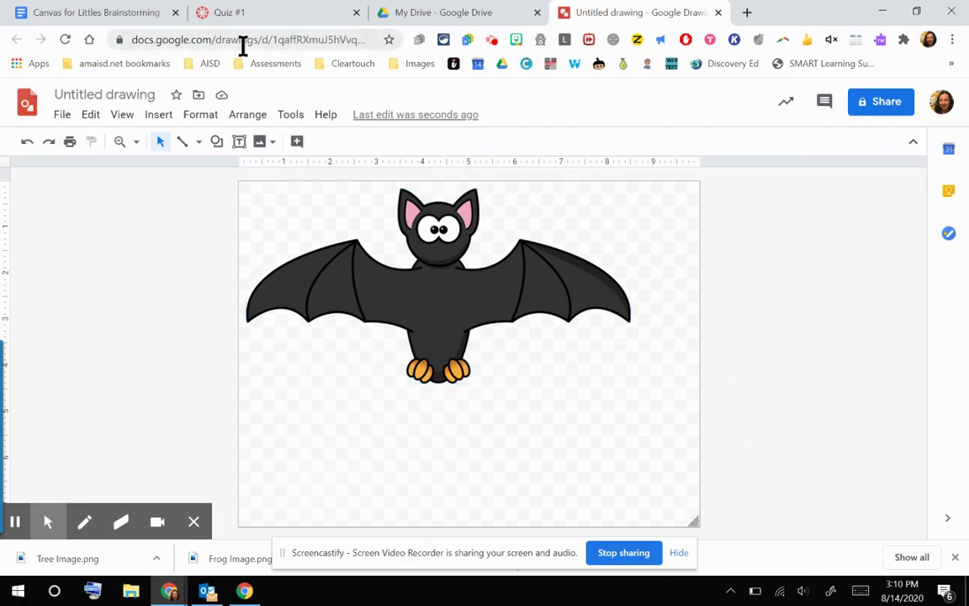
pyautogui.click(98, 96)
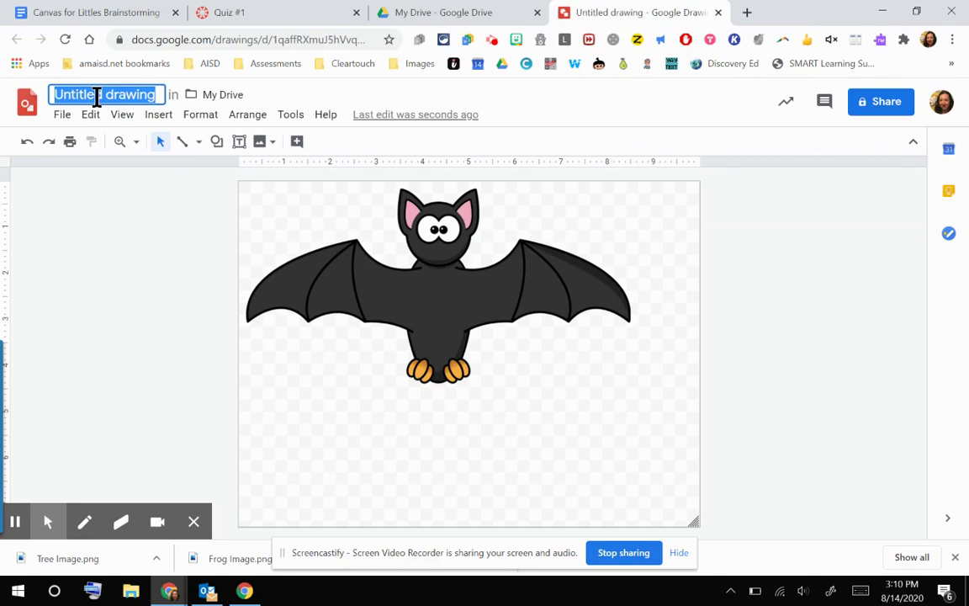
pyautogui.write('Bat Image')
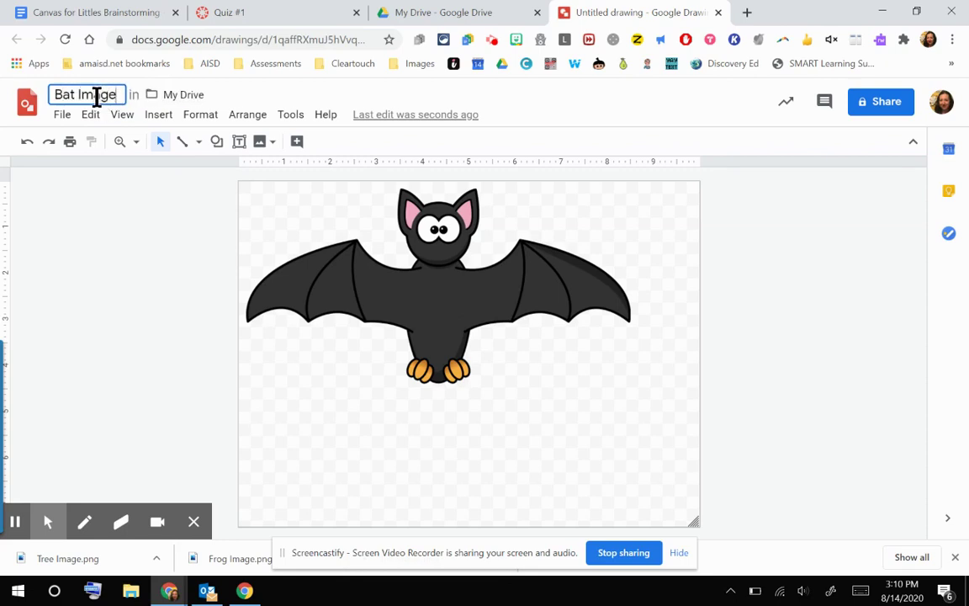
pyautogui.click(135, 296)
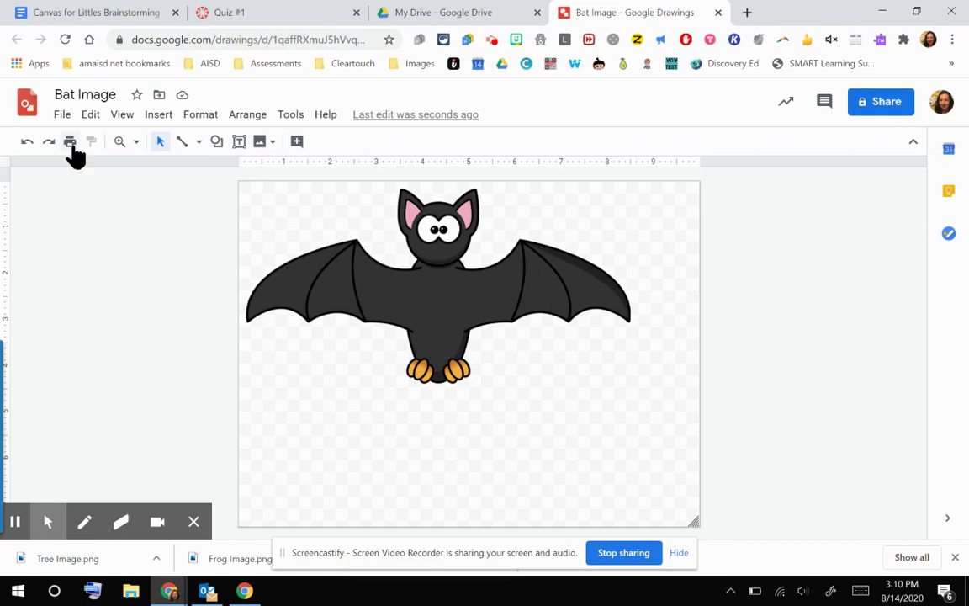
# Download the drawing as a PNG image (Bat Image.png)
pyautogui.click(62, 117)
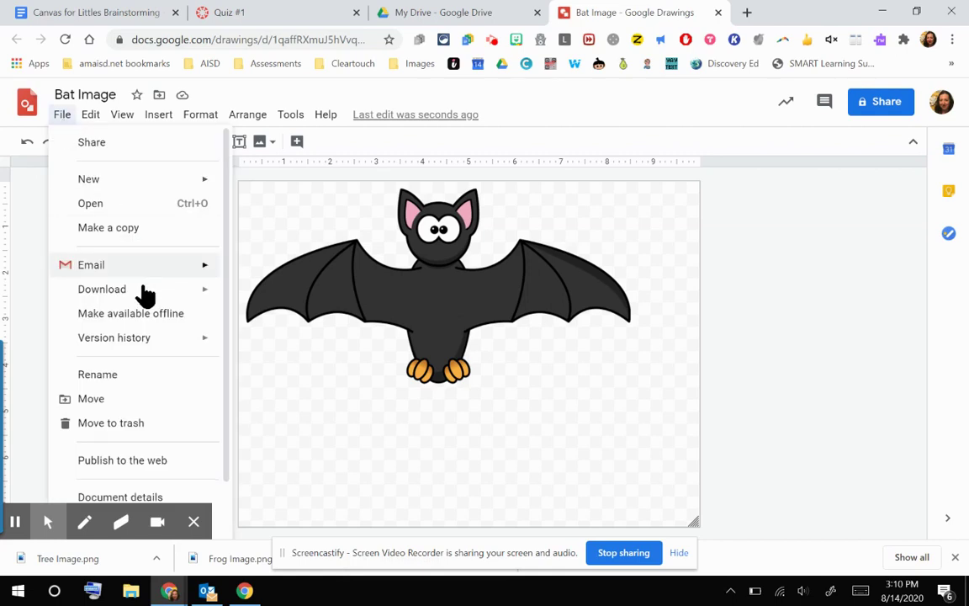
pyautogui.moveTo(139, 290)
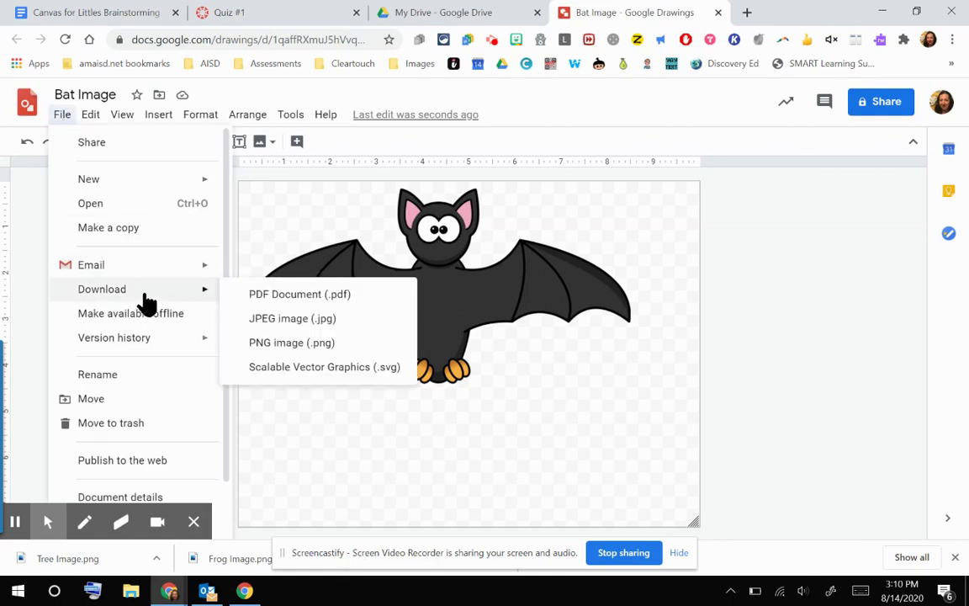
pyautogui.click(291, 345)
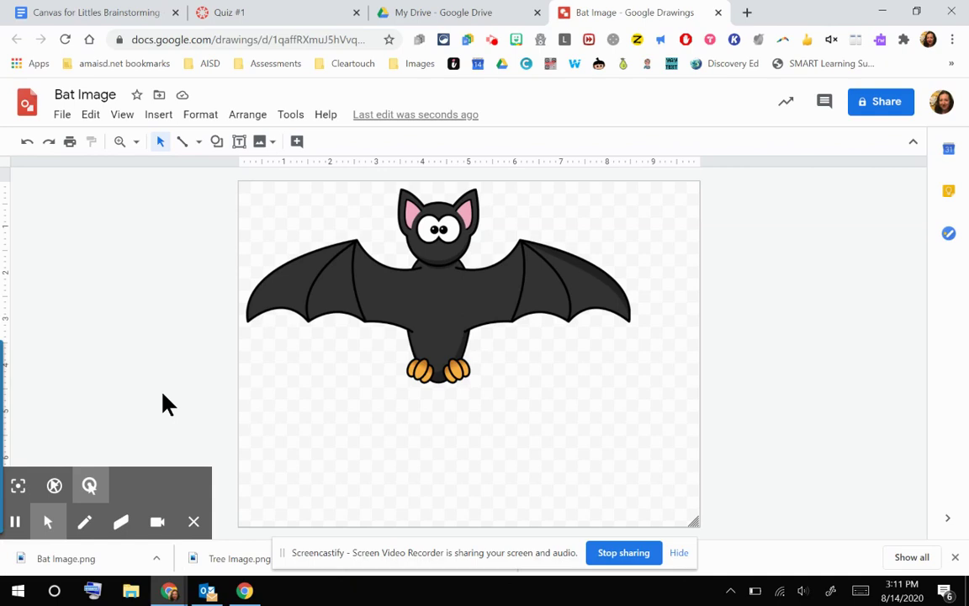
# Upload Bat Image.png from the computer and import it into the Quiz #1 question stem
pyautogui.click(259, 25)
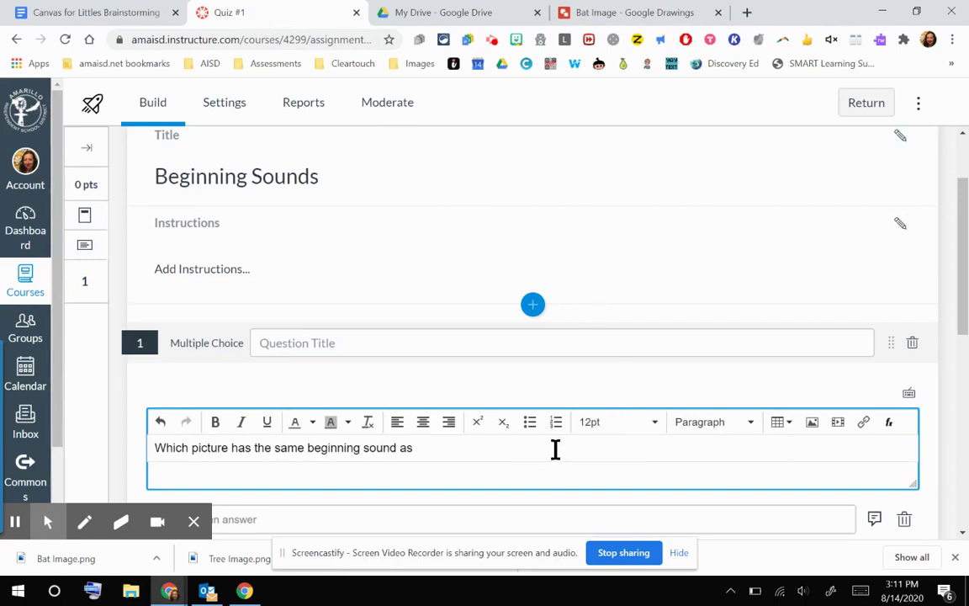
pyautogui.click(813, 423)
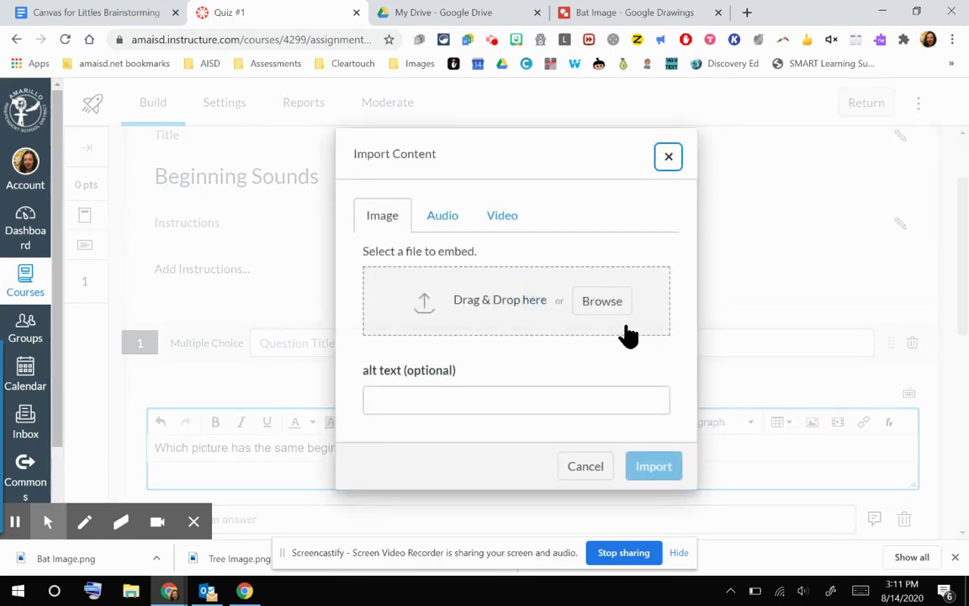
pyautogui.click(601, 308)
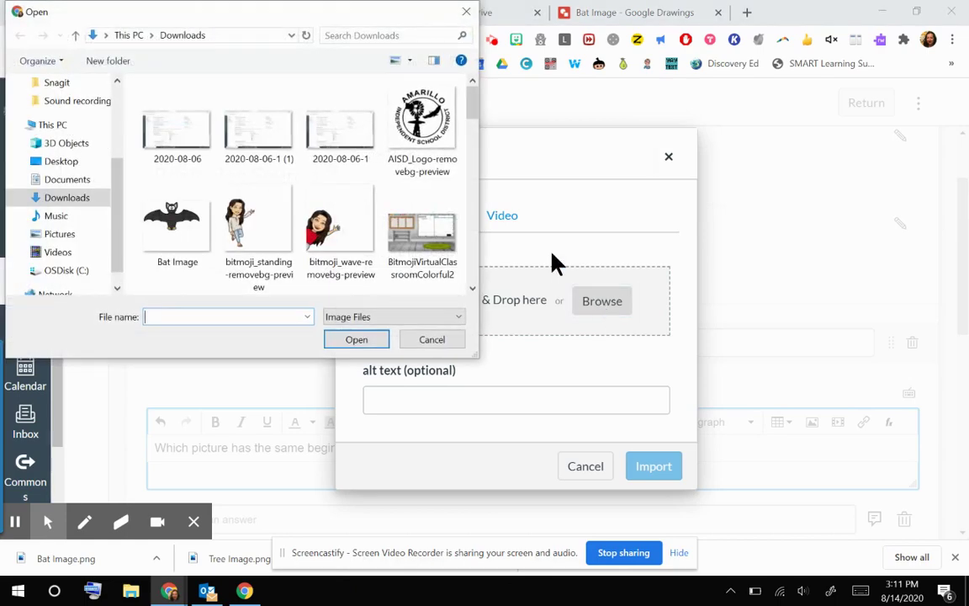
pyautogui.click(180, 239)
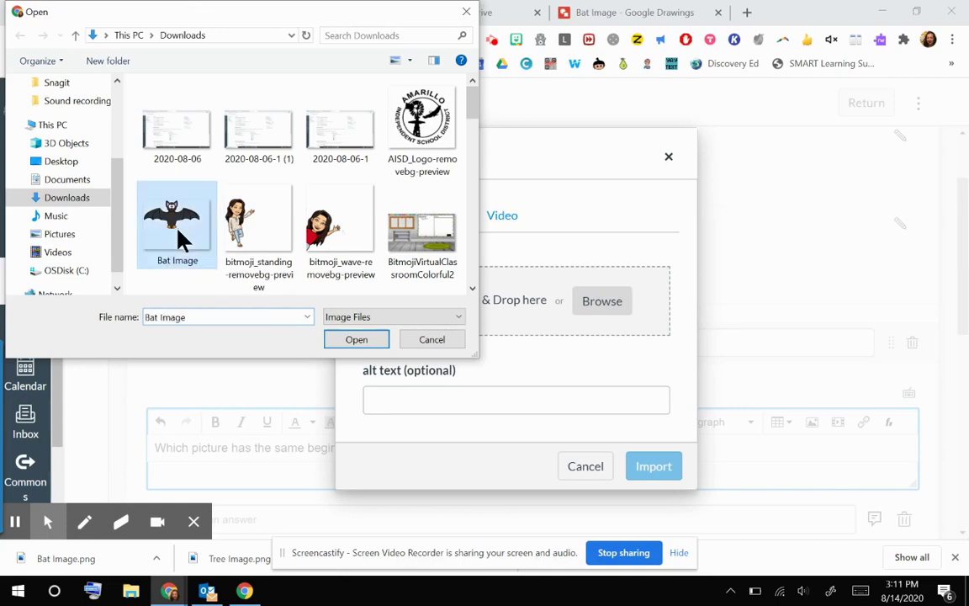
pyautogui.click(353, 342)
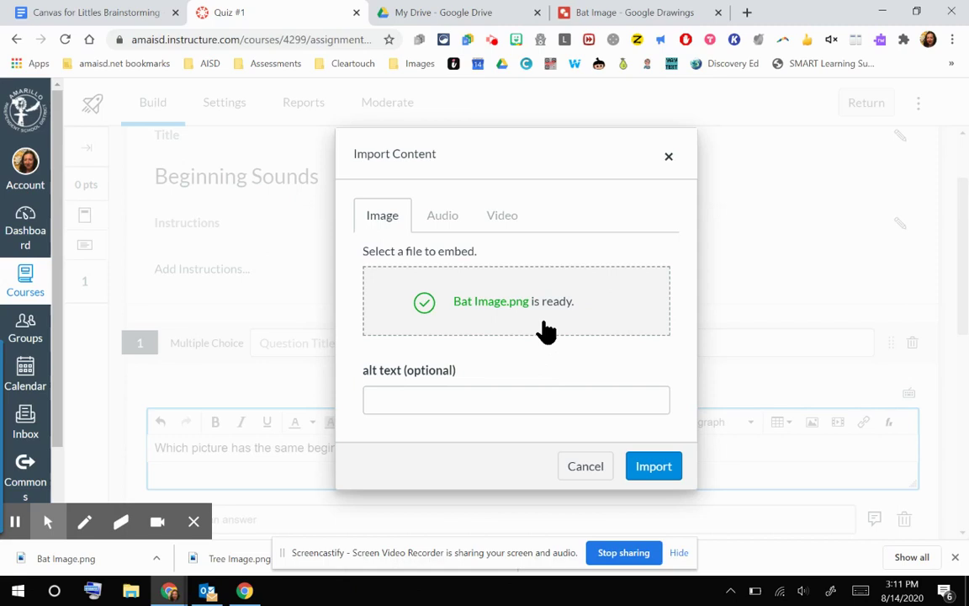
pyautogui.click(660, 473)
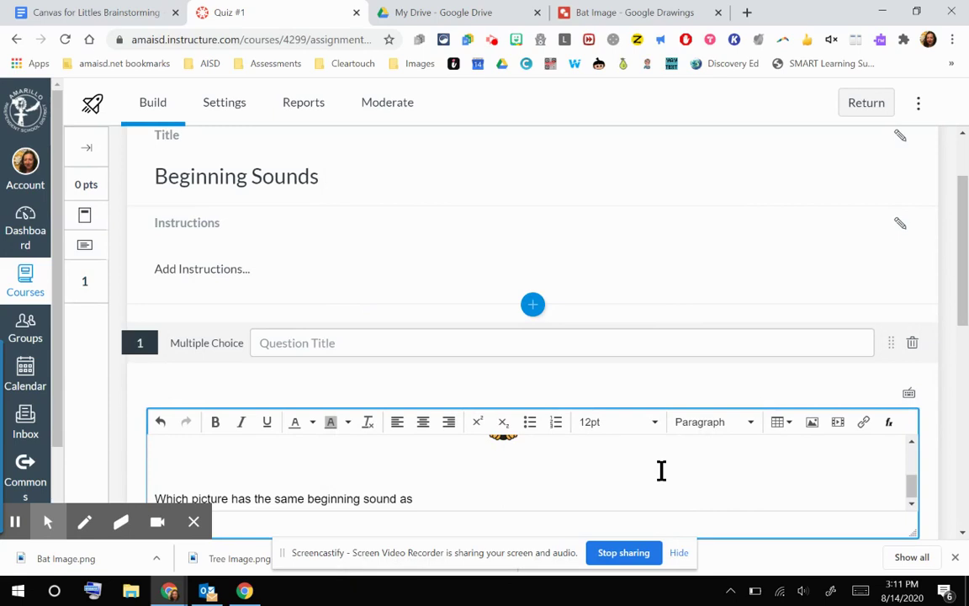
# Make the question text editor taller so the whole bat picture is visible
pyautogui.click(965, 316)
pyautogui.scroll(-1, 964, 316)
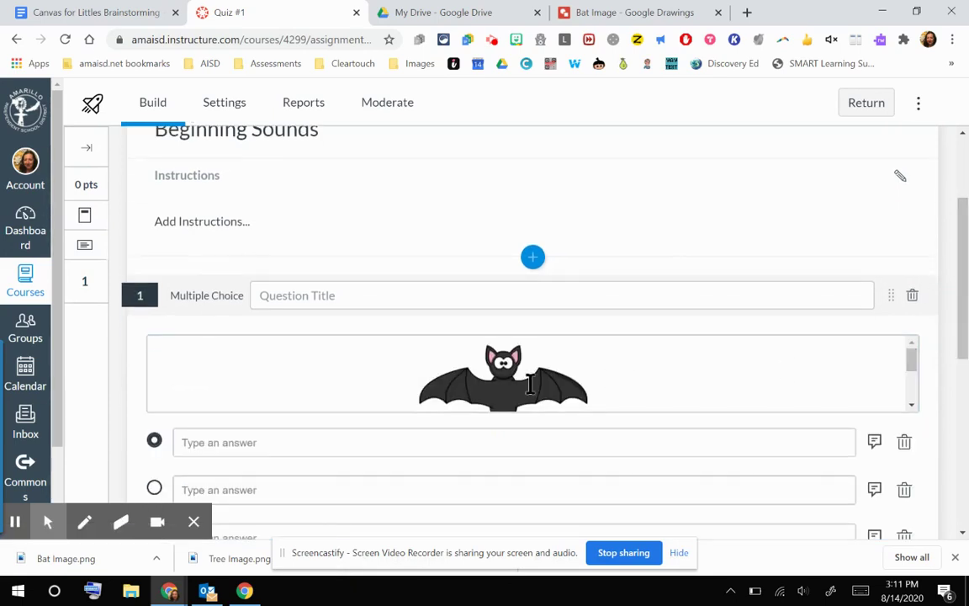
pyautogui.scroll(-1, 554, 390)
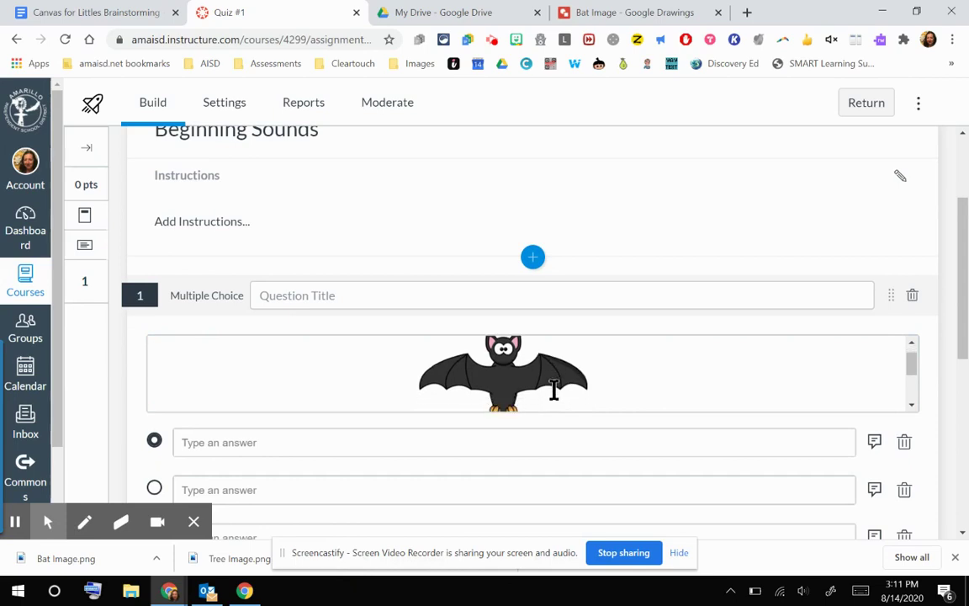
pyautogui.scroll(-3, 553, 389)
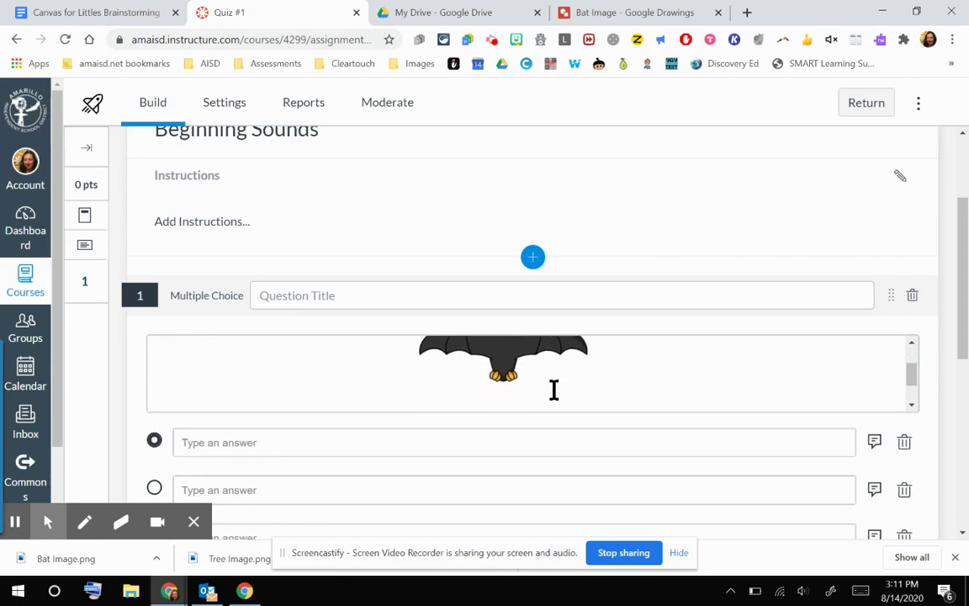
pyautogui.click(654, 381)
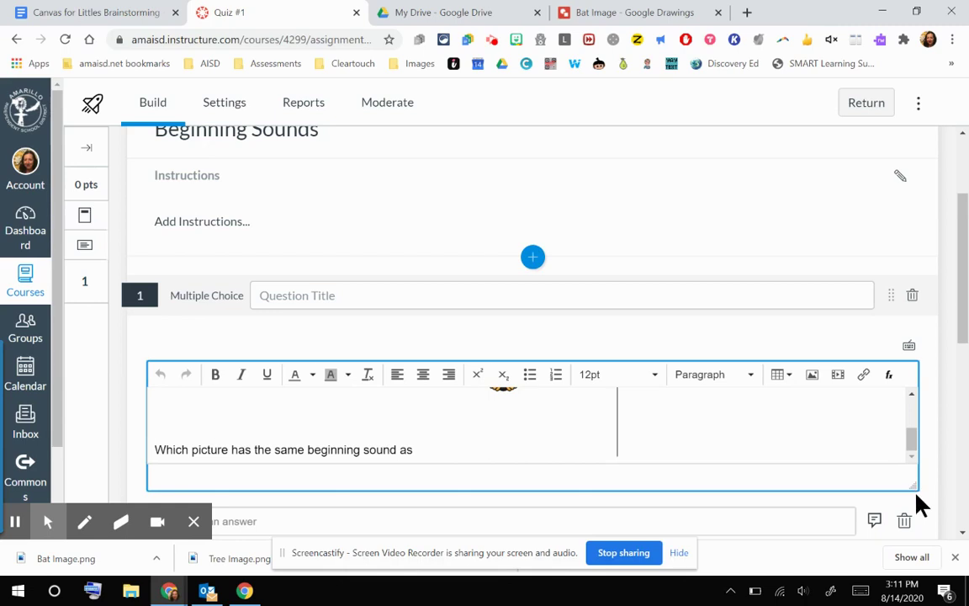
pyautogui.moveTo(914, 488); pyautogui.dragTo(932, 459)
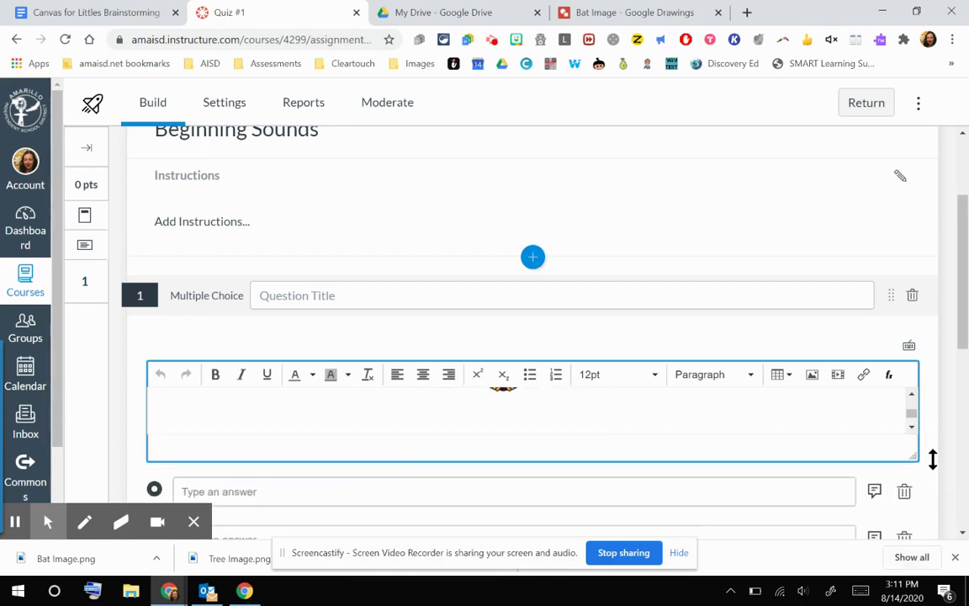
pyautogui.click(917, 484)
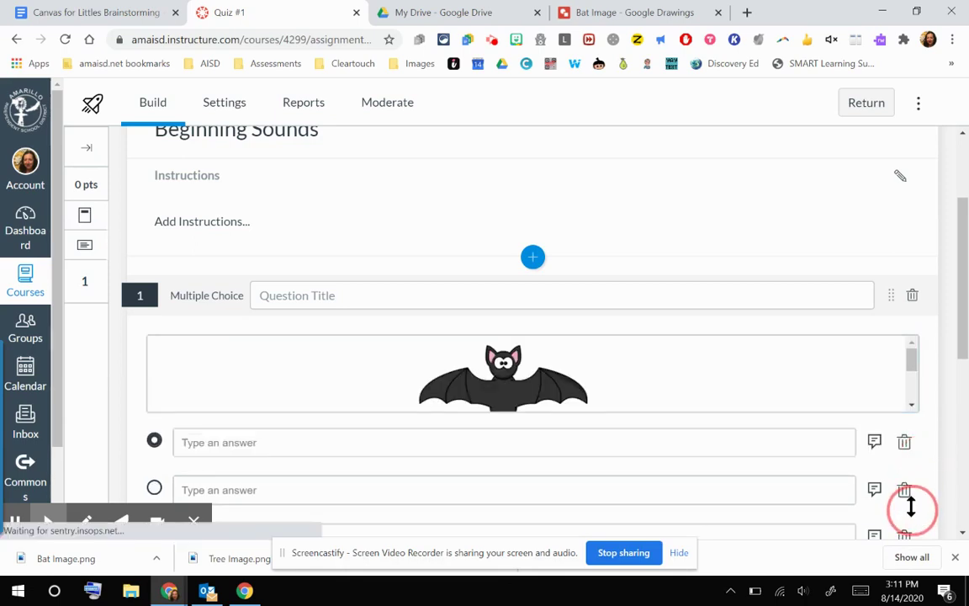
pyautogui.click(889, 407)
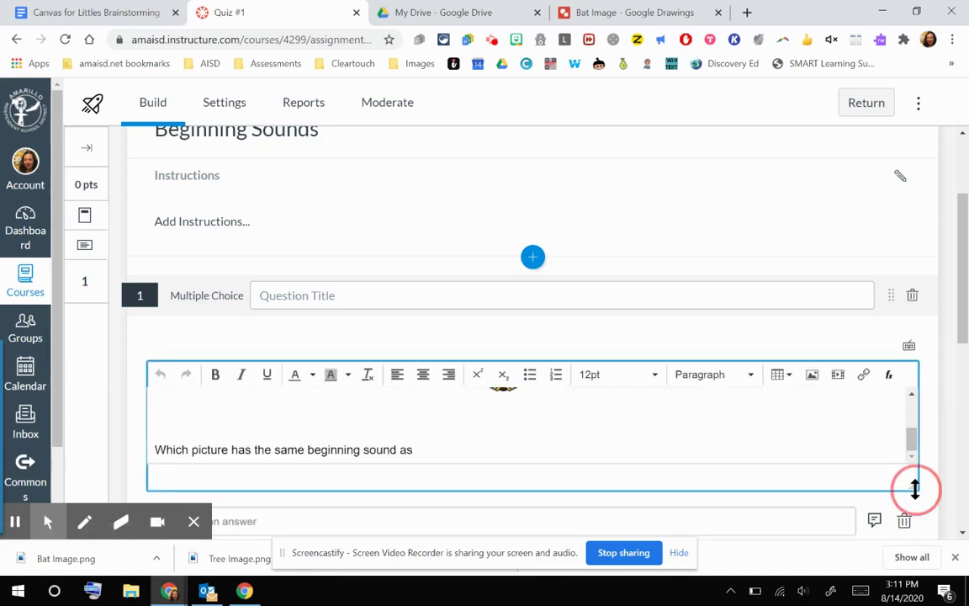
pyautogui.moveTo(916, 489); pyautogui.dragTo(916, 521)
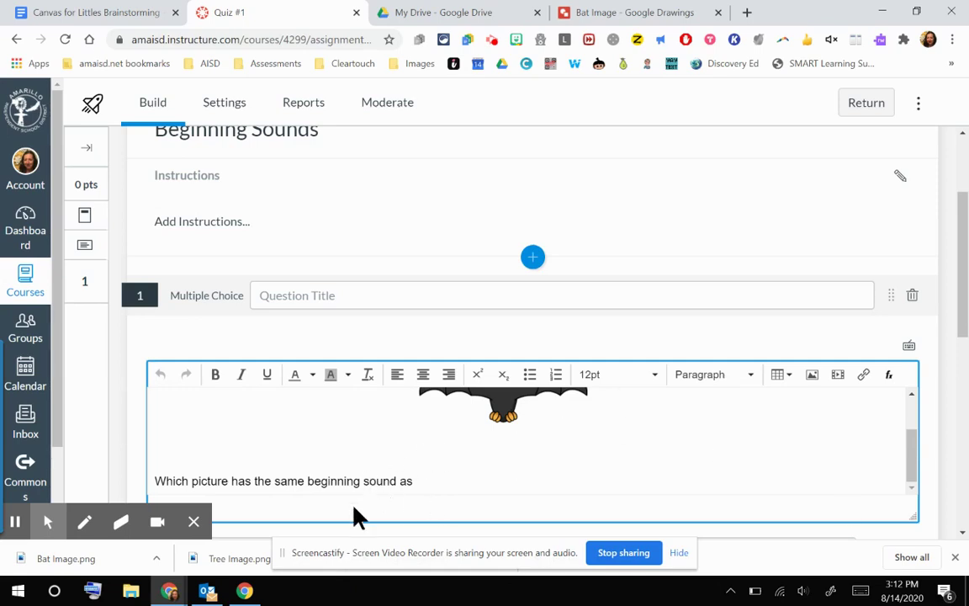
# Shrink the bat picture to about 100 px wide and move it below the question wording
pyautogui.click(505, 416)
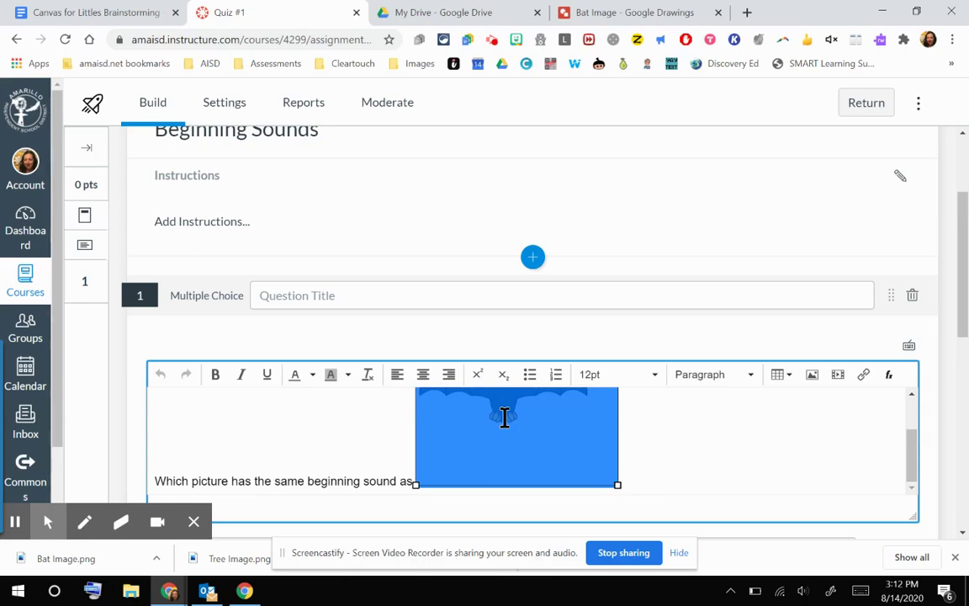
pyautogui.scroll(1, 505, 416)
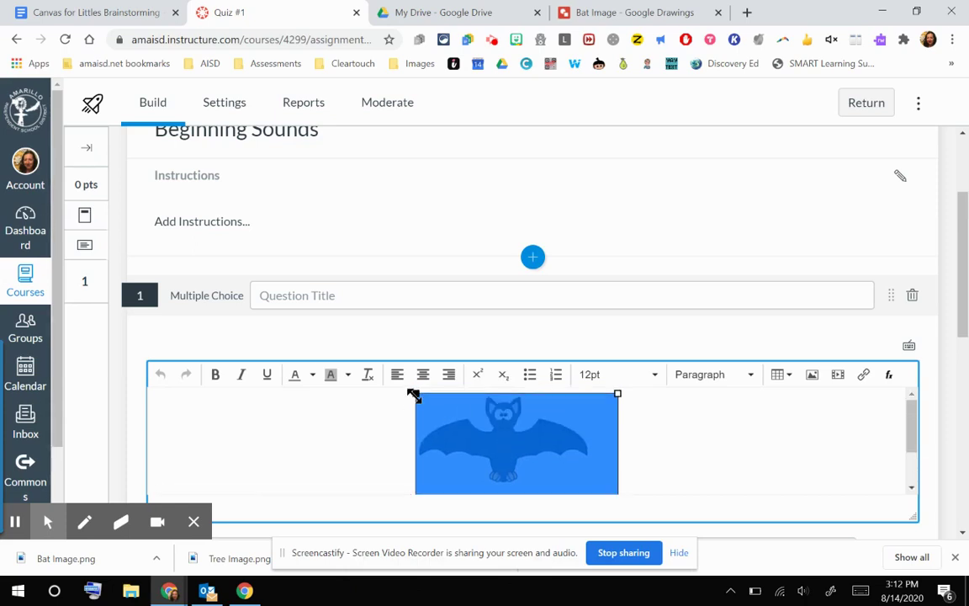
pyautogui.moveTo(413, 395); pyautogui.dragTo(467, 450)
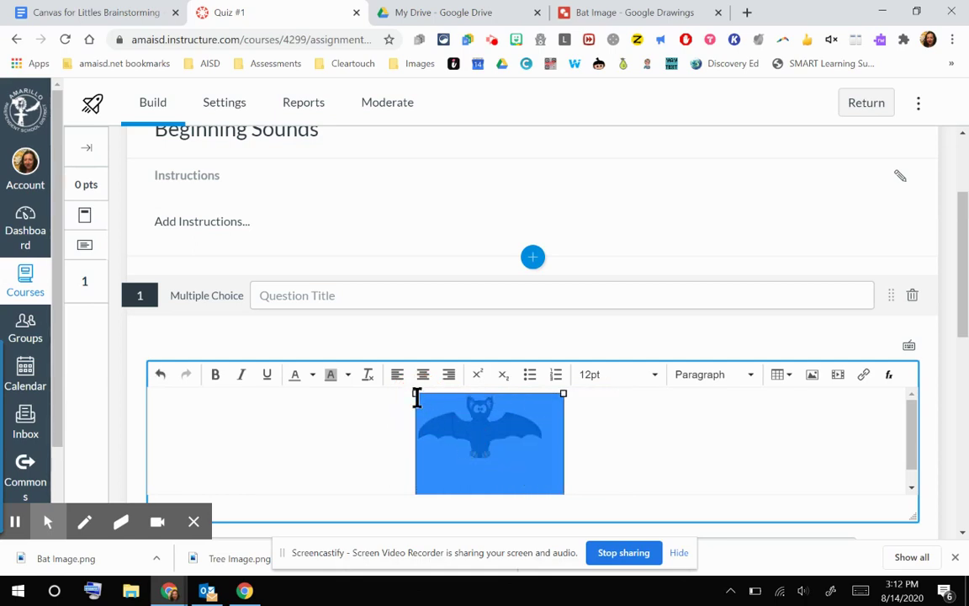
pyautogui.moveTo(412, 393); pyautogui.dragTo(459, 444)
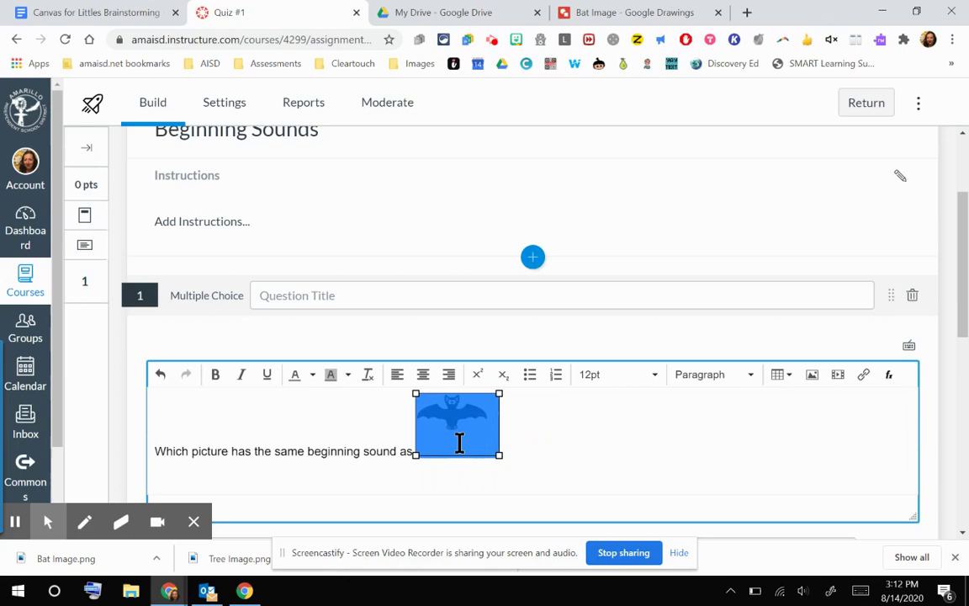
pyautogui.click(533, 452)
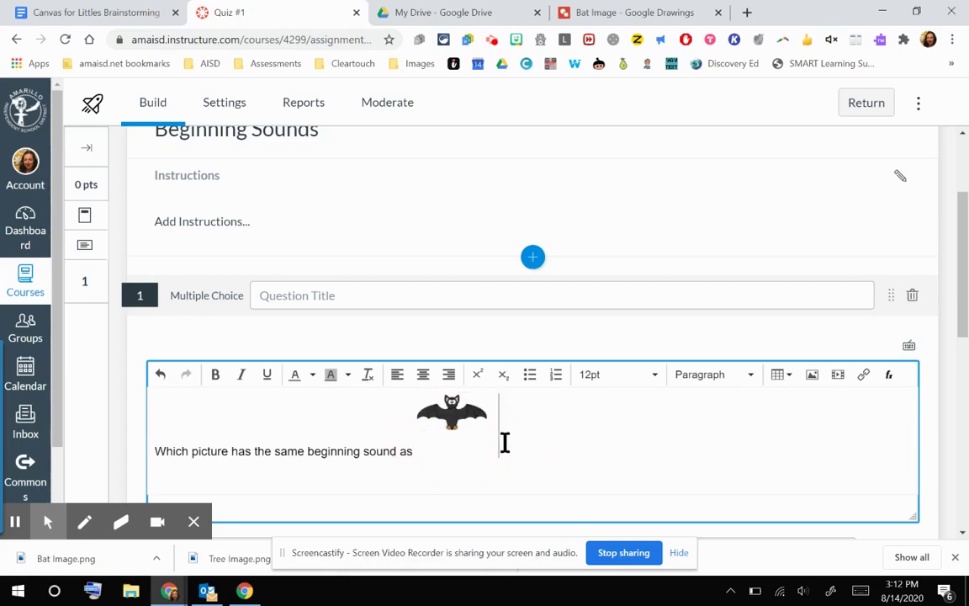
pyautogui.click(418, 448)
pyautogui.click(411, 448)
pyautogui.hotkey('ctrl', 'z')
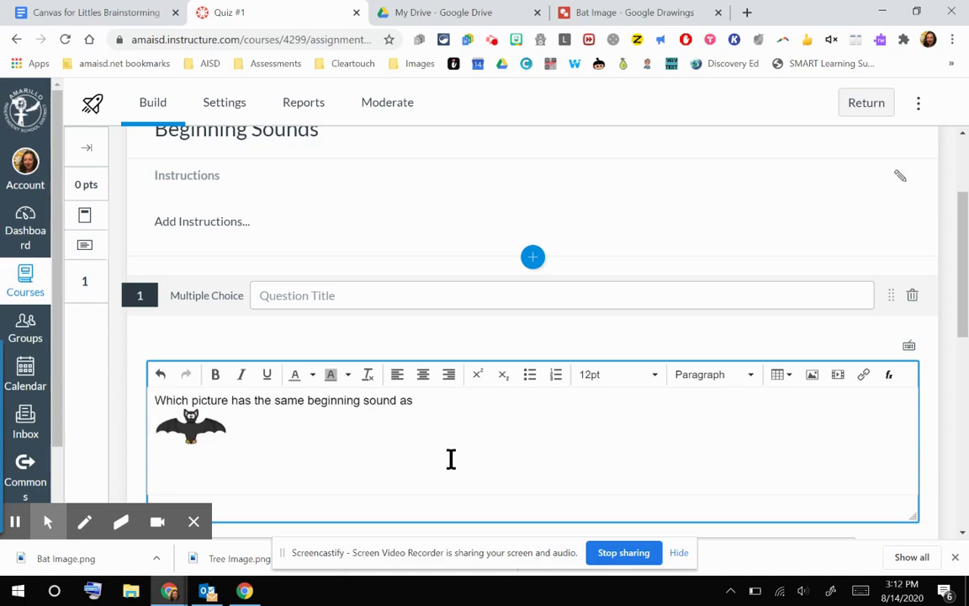
# Scroll down to the answers and open the first answer choice's rich-text editor
pyautogui.click(385, 445)
pyautogui.scroll(-2, 391, 445)
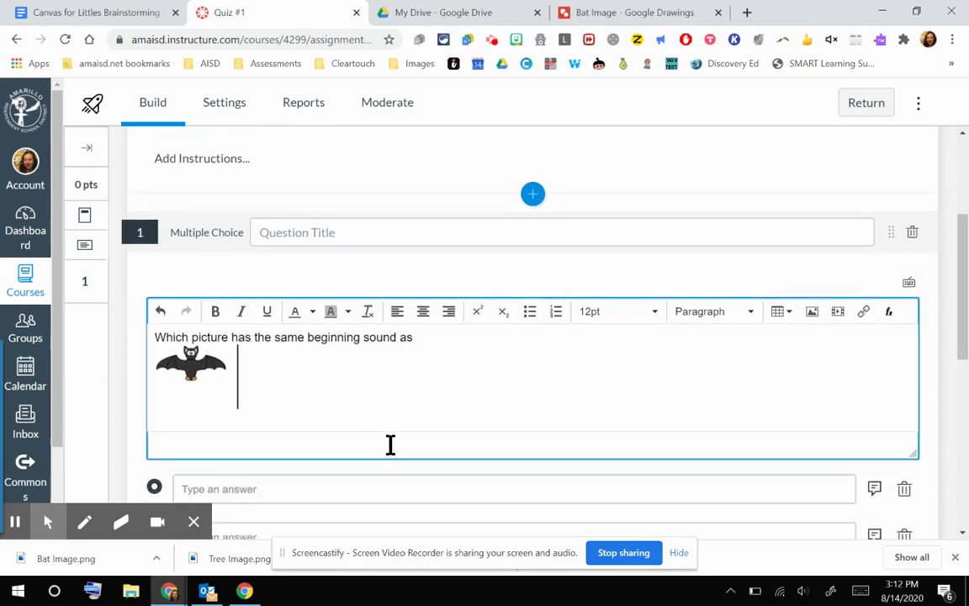
pyautogui.scroll(-2, 394, 454)
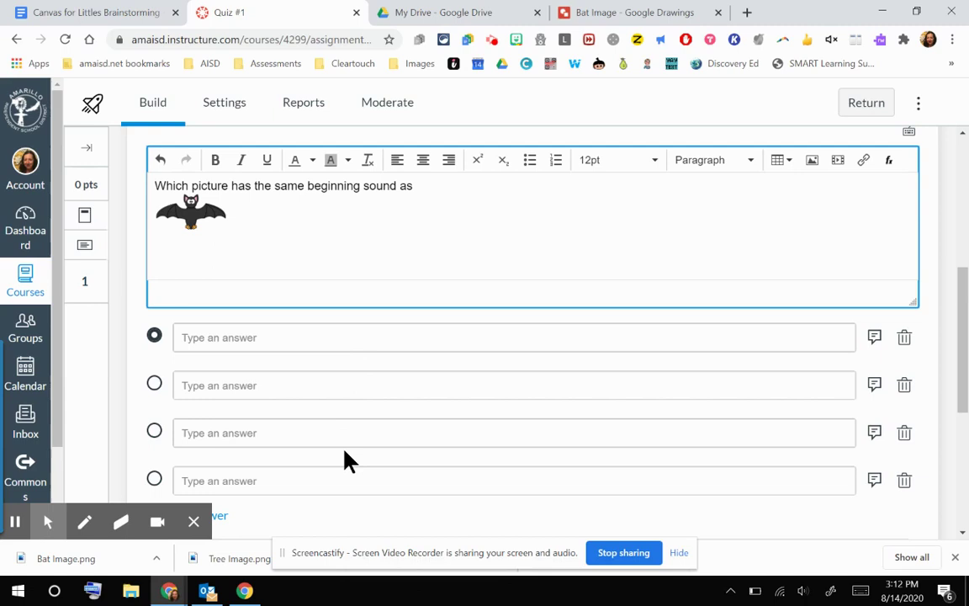
pyautogui.click(239, 340)
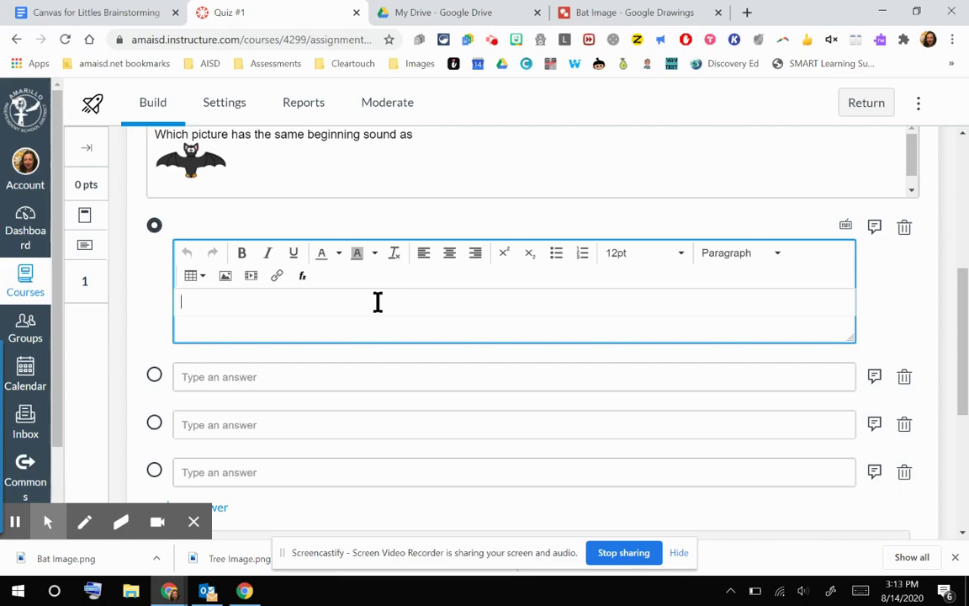
# Create a new blank drawing from the Bat Image drawing's File menu
pyautogui.click(606, 16)
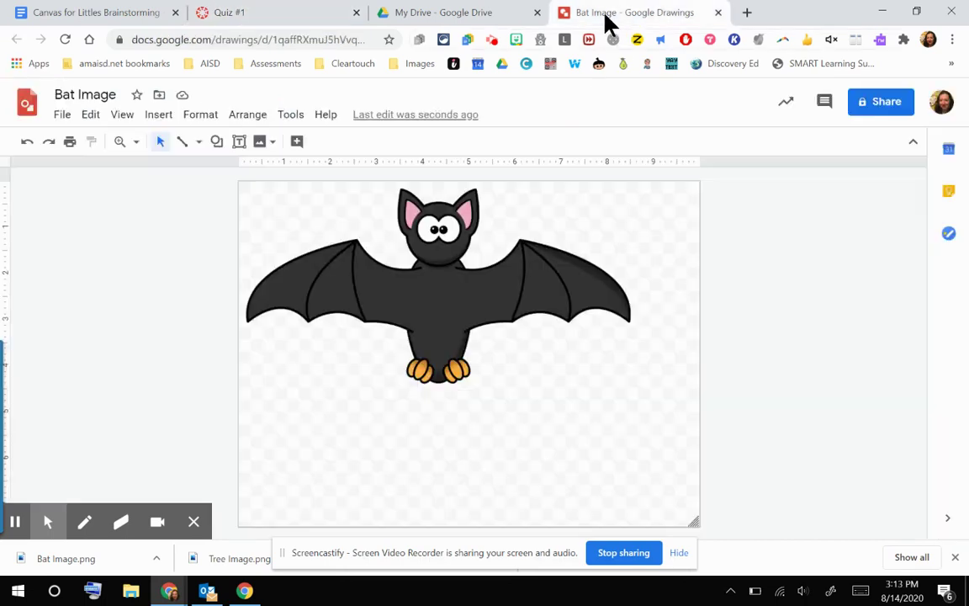
pyautogui.click(62, 116)
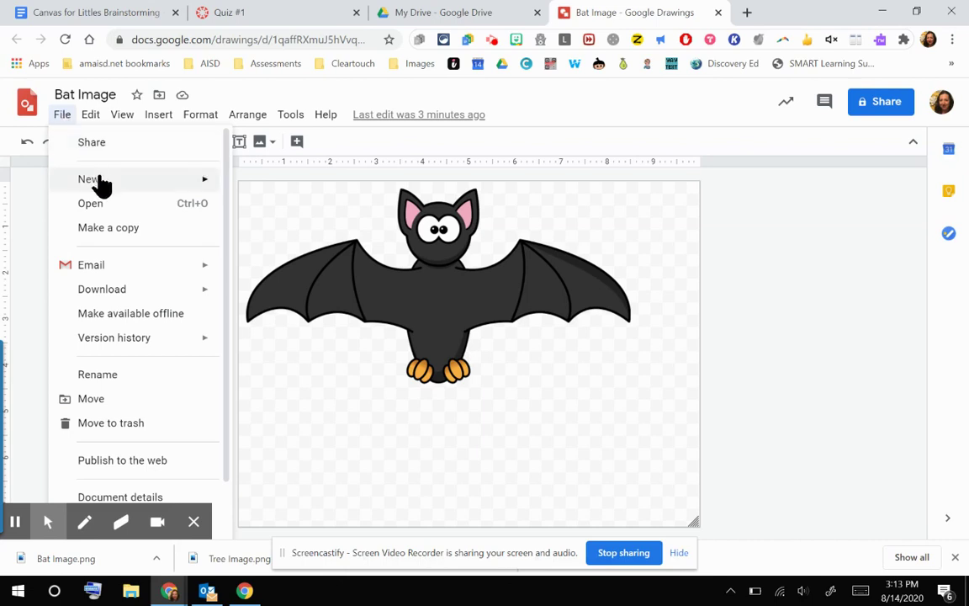
pyautogui.moveTo(211, 182)
pyautogui.click(273, 192)
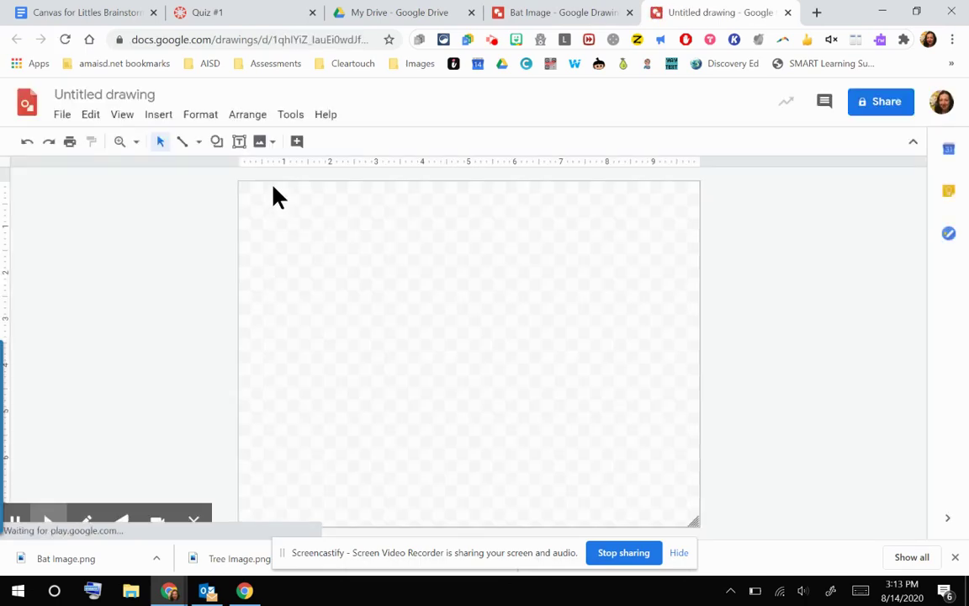
# Insert the red stack-of-books clip art found with a 'book clip art' web search
pyautogui.click(160, 122)
pyautogui.moveTo(173, 148)
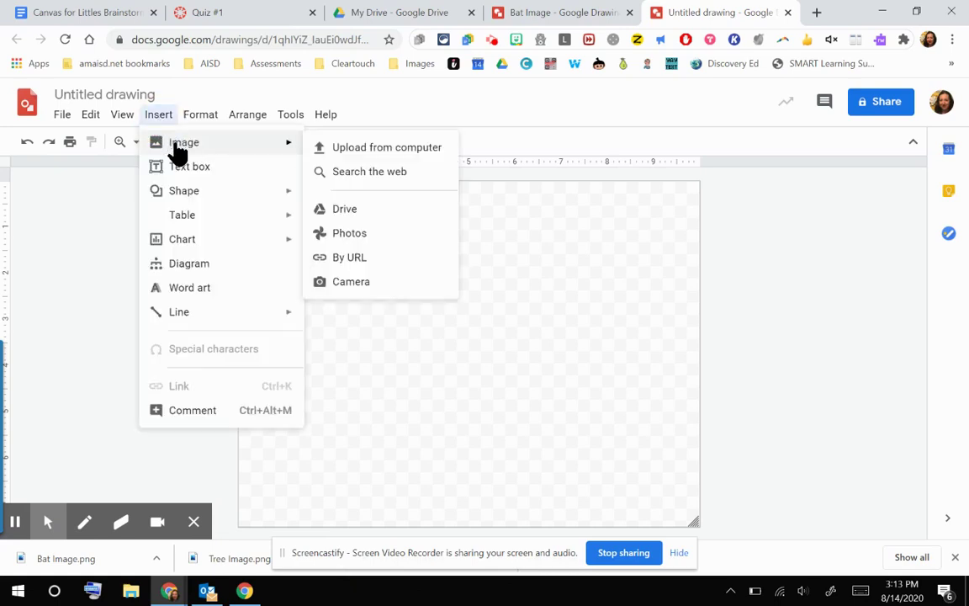
pyautogui.click(358, 173)
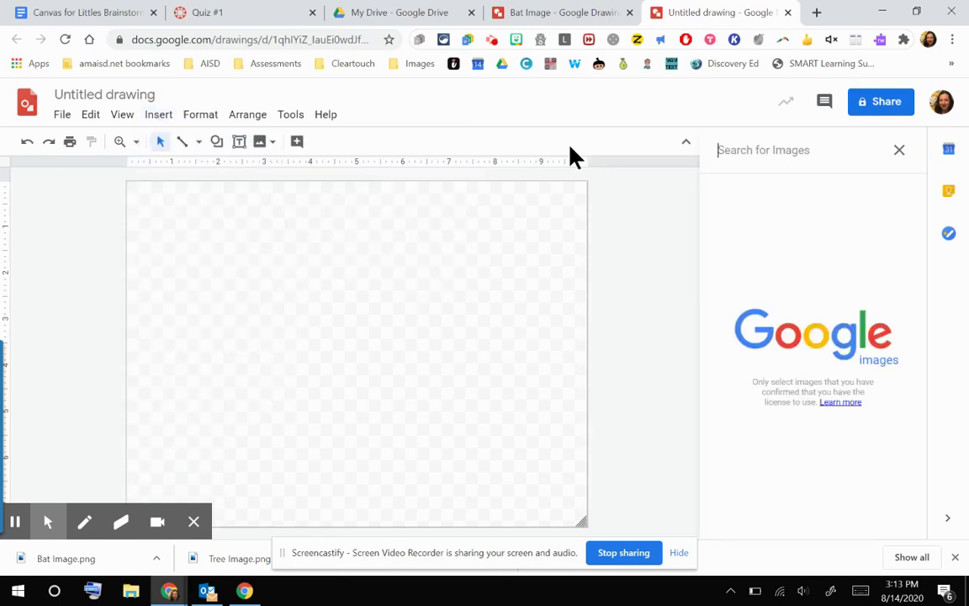
pyautogui.write('b')
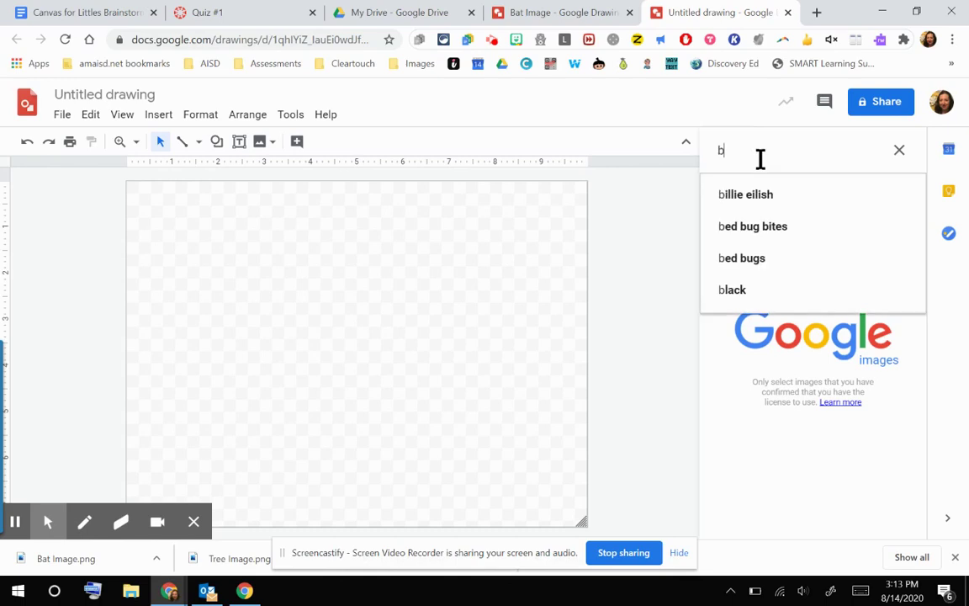
pyautogui.write('ook cl')
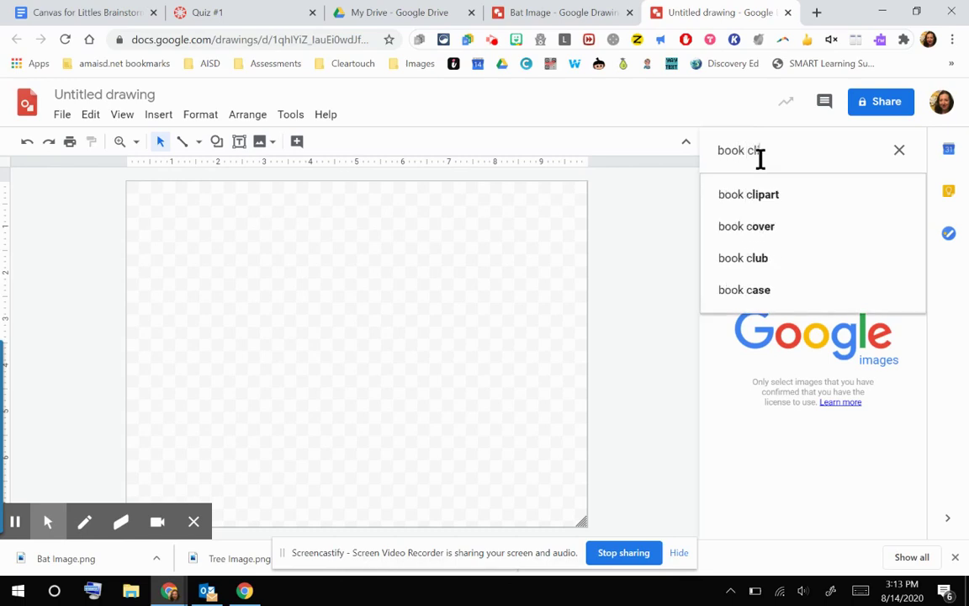
pyautogui.write('ip art')
pyautogui.press('Return')
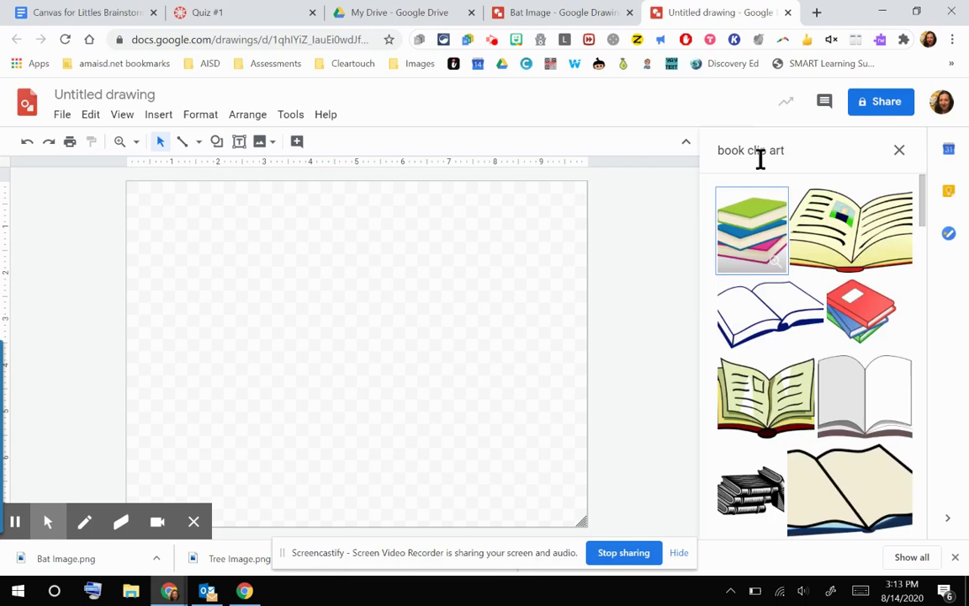
pyautogui.click(892, 336)
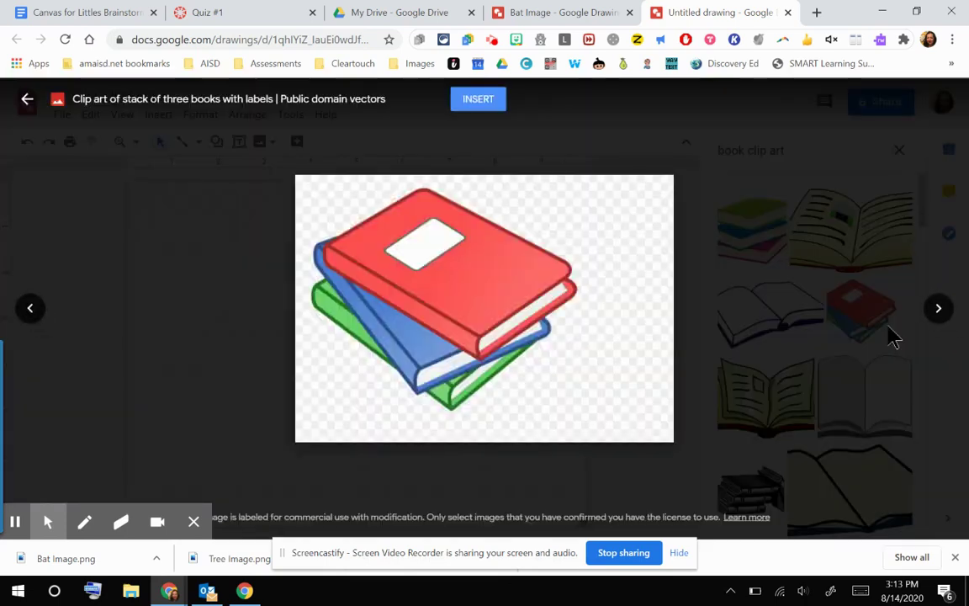
pyautogui.click(485, 101)
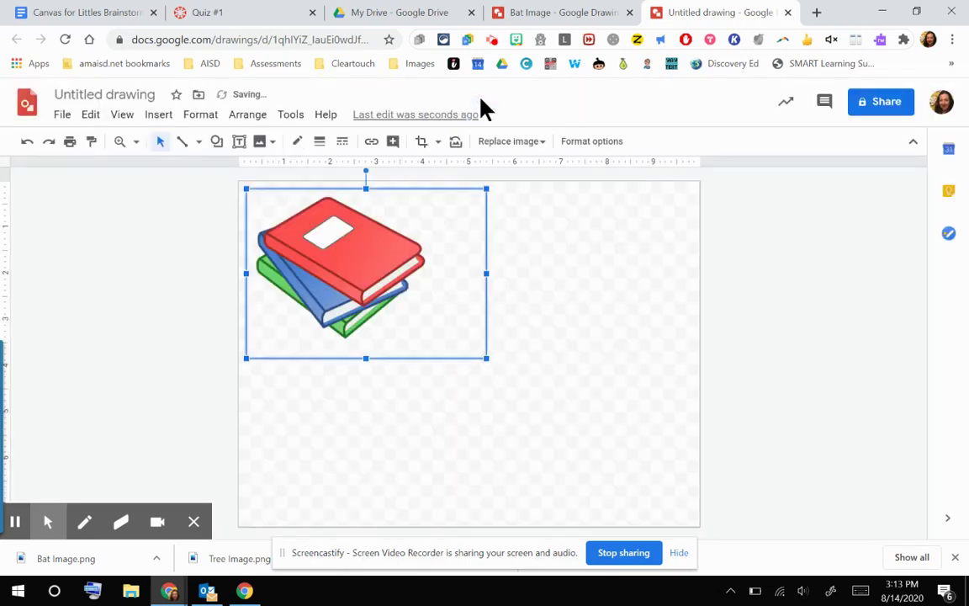
# Rename the drawing 'Books Image' and download it as a PNG image
pyautogui.click(103, 94)
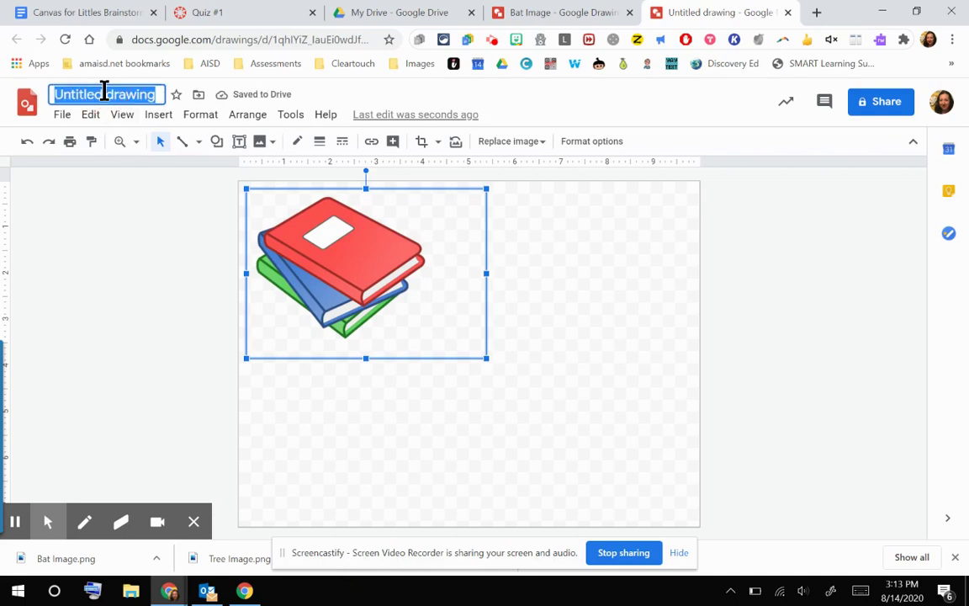
pyautogui.write('Books Image')
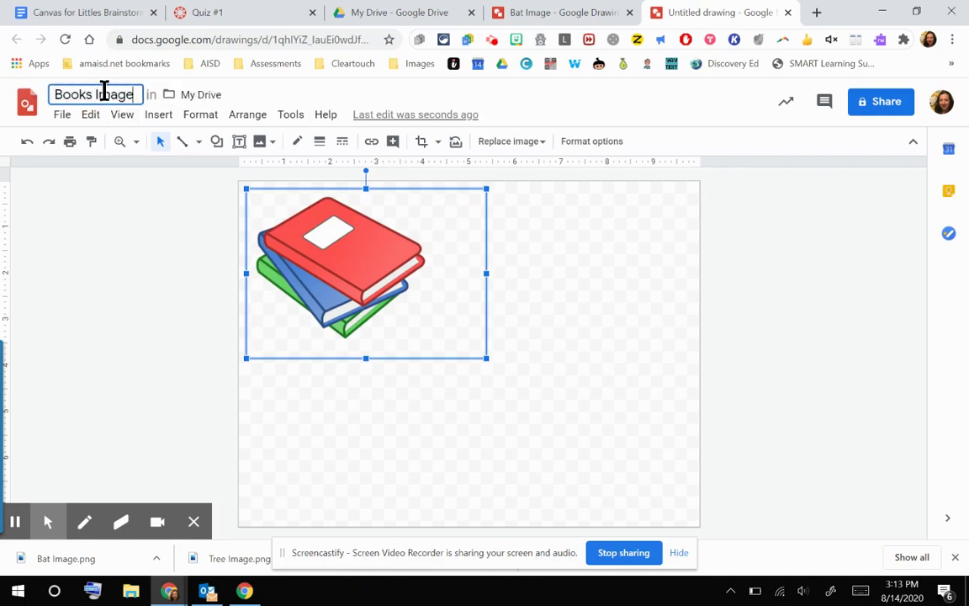
pyautogui.press('Return')
pyautogui.click(64, 117)
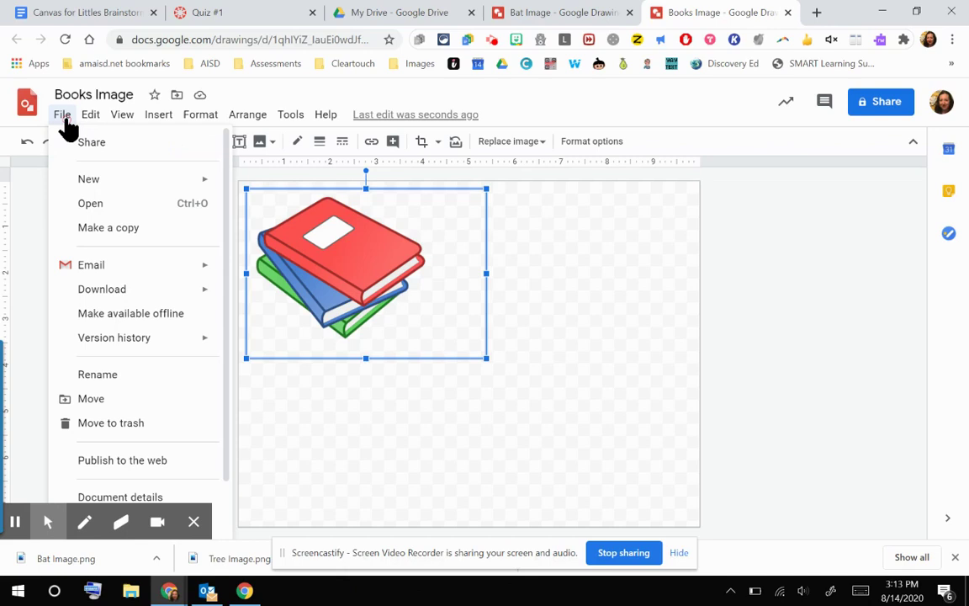
pyautogui.moveTo(122, 289)
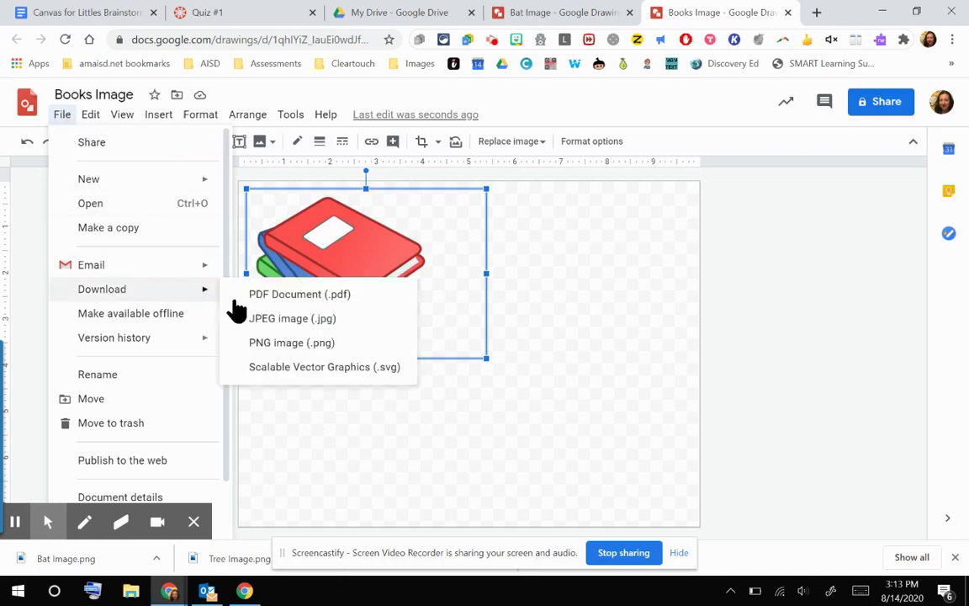
pyautogui.click(275, 343)
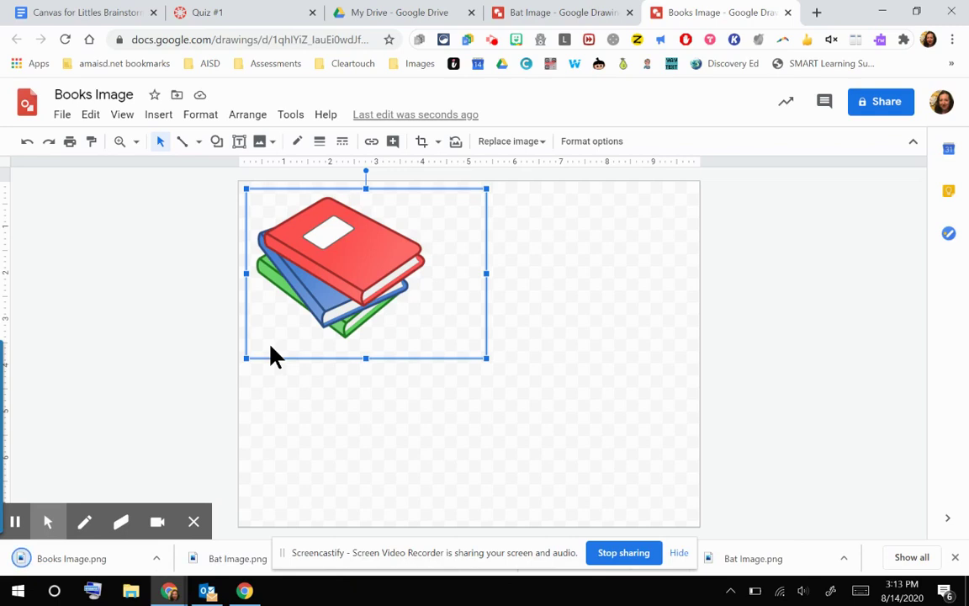
# Choose Books Image.png from the computer for the first answer and begin entering its alt text
pyautogui.click(244, 25)
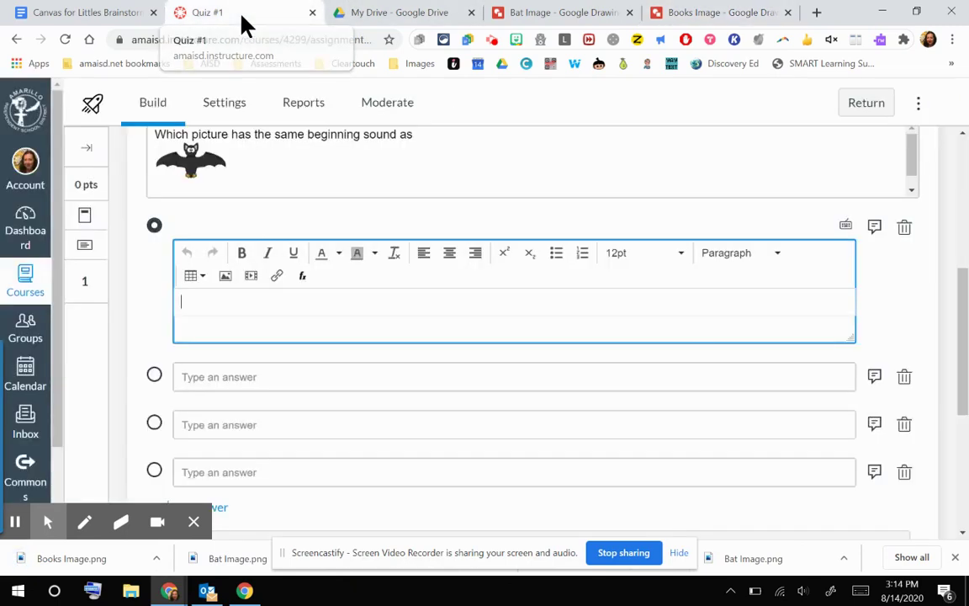
pyautogui.click(225, 280)
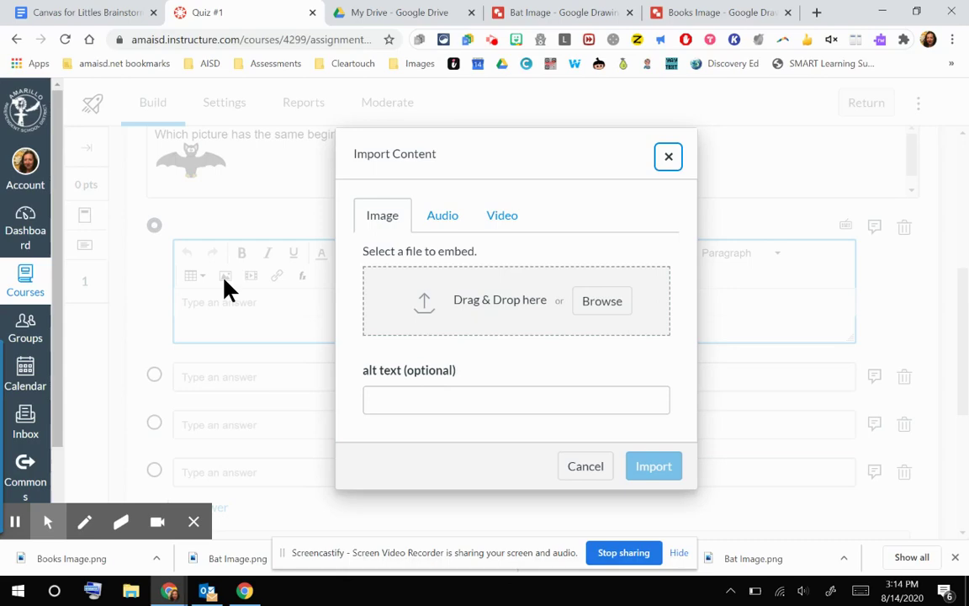
pyautogui.click(607, 311)
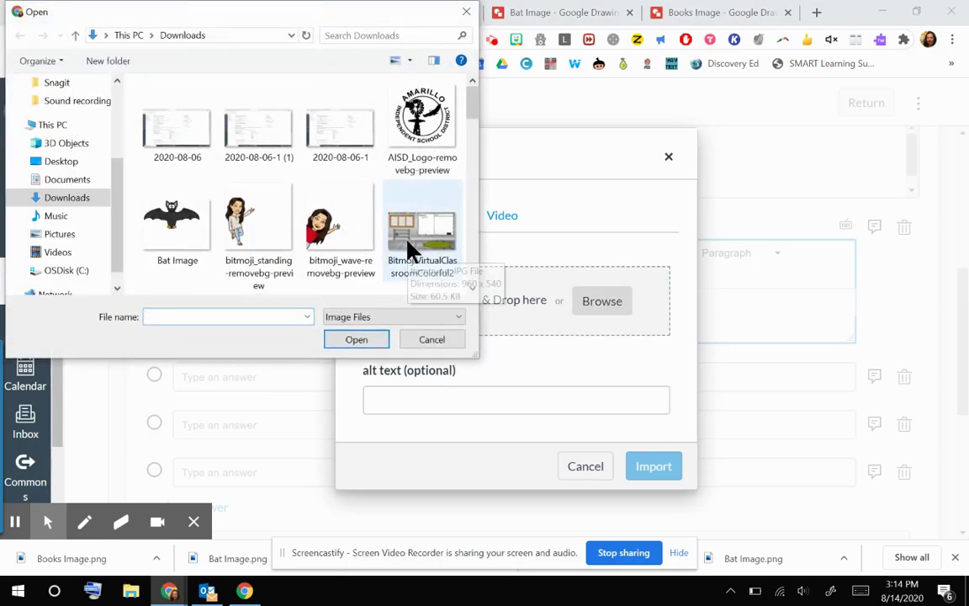
pyautogui.scroll(-2, 476, 108)
pyautogui.scroll(-3, 474, 122)
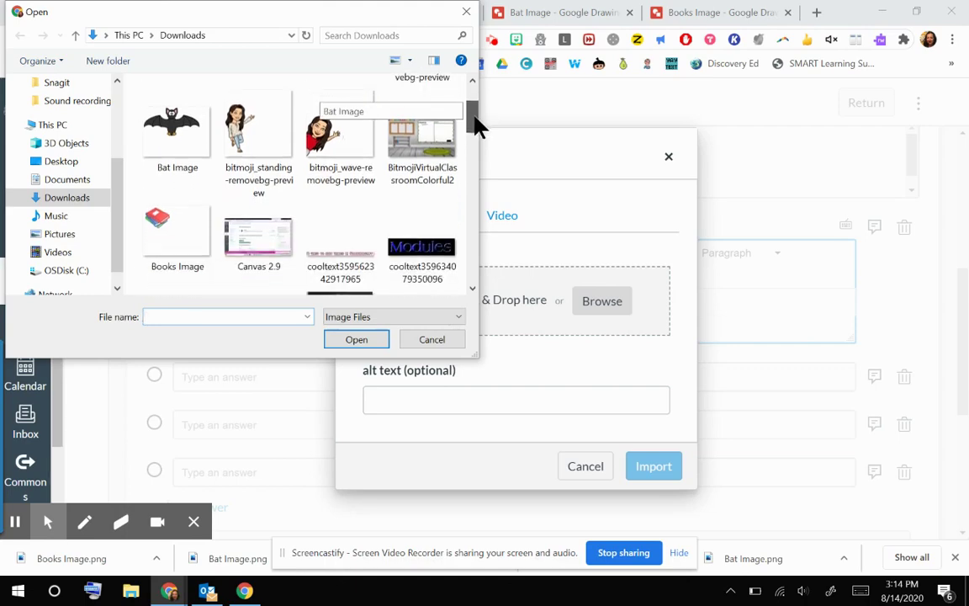
pyautogui.click(179, 249)
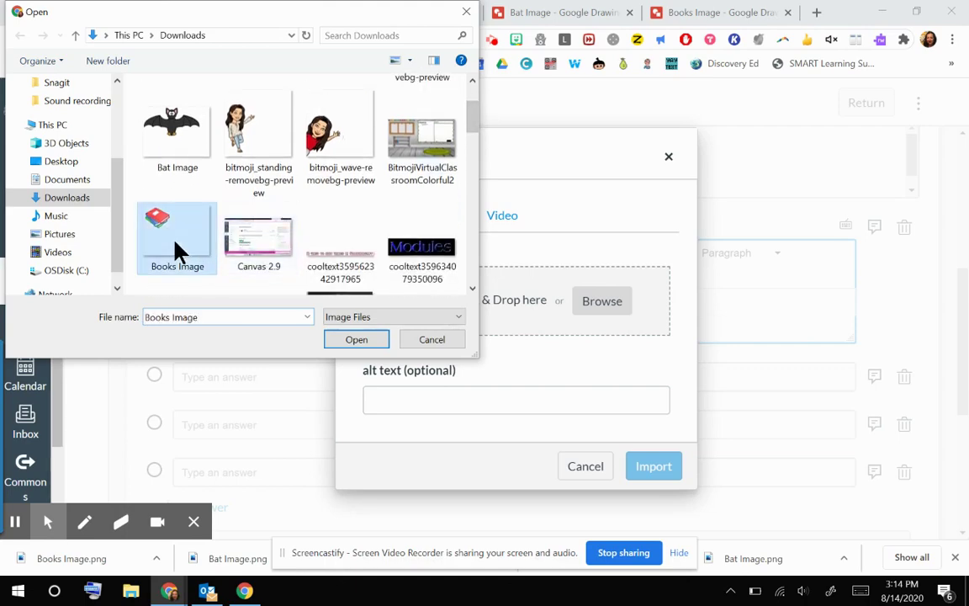
pyautogui.click(352, 345)
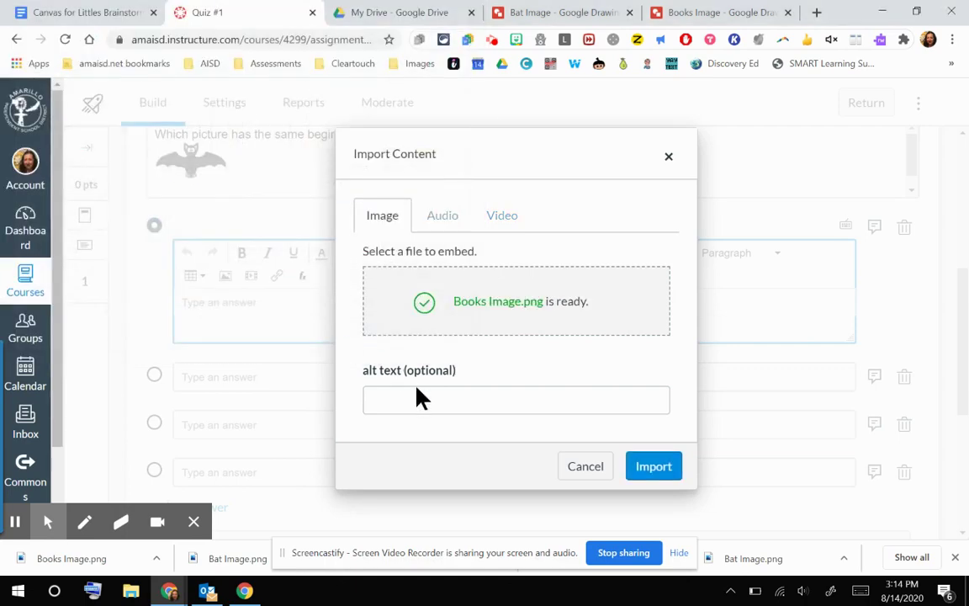
pyautogui.click(426, 400)
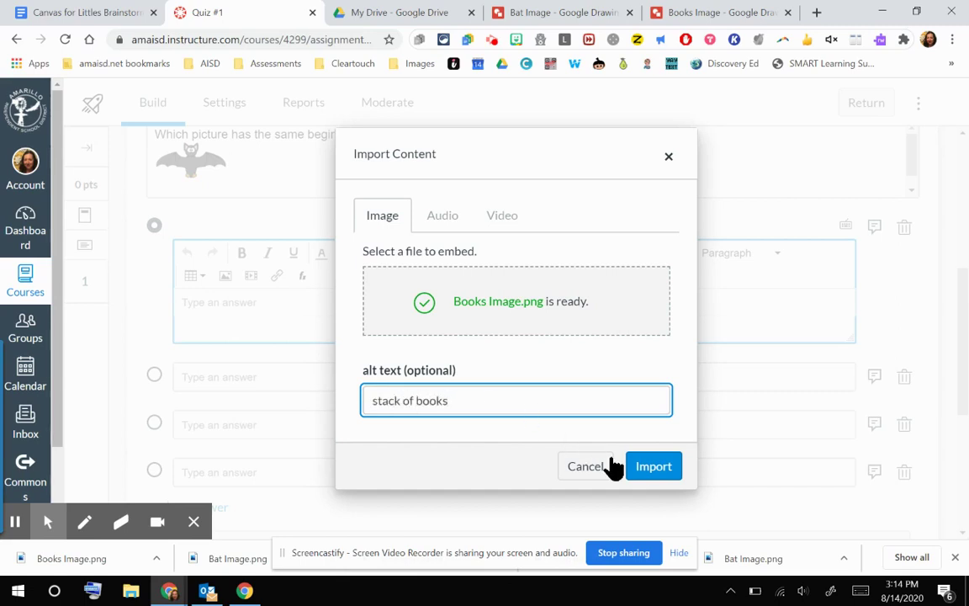
# Import the books image into the first answer, enlarge the editor, and shrink the image to a thumbnail
pyautogui.click(645, 467)
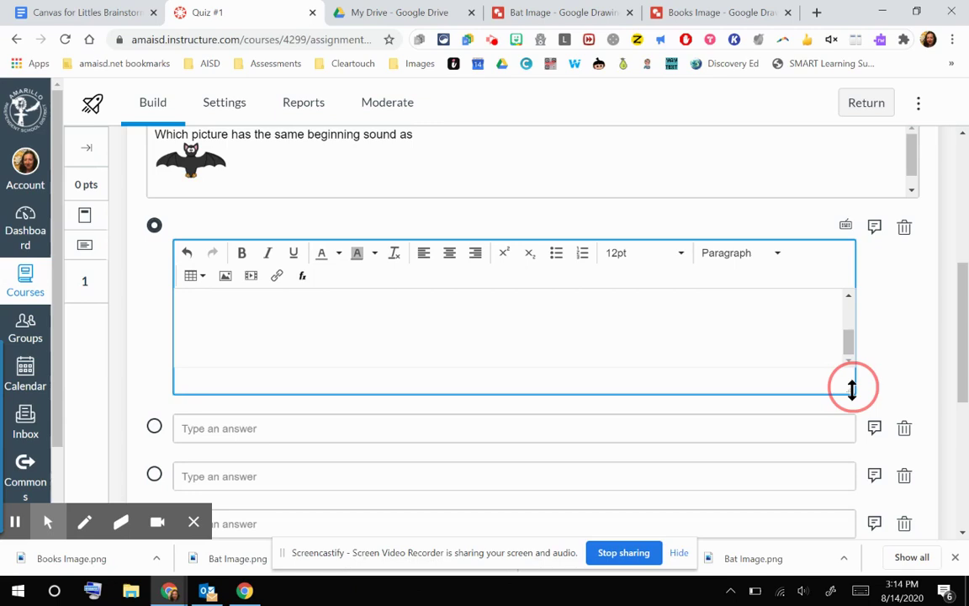
pyautogui.moveTo(852, 389); pyautogui.dragTo(826, 515)
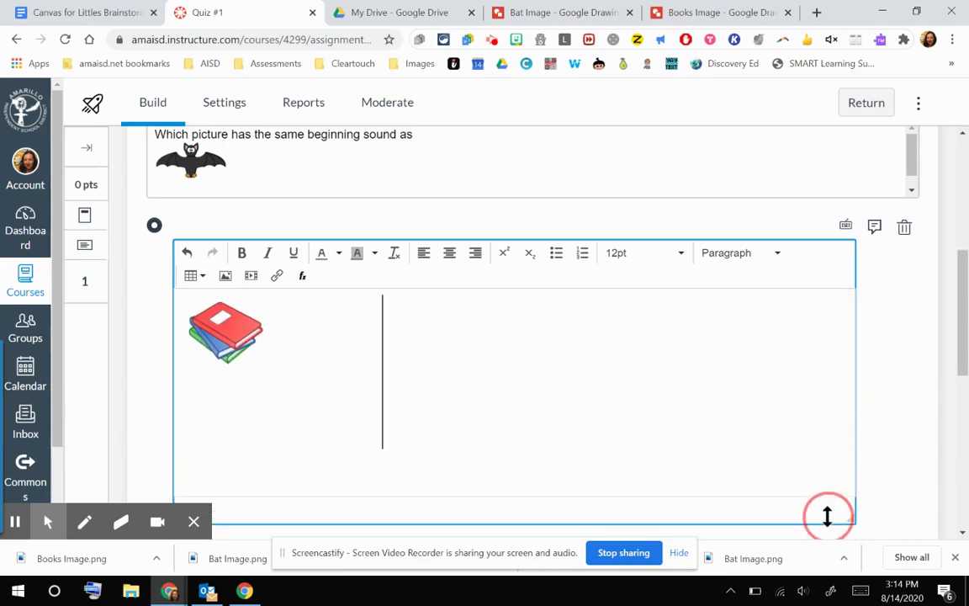
pyautogui.click(229, 343)
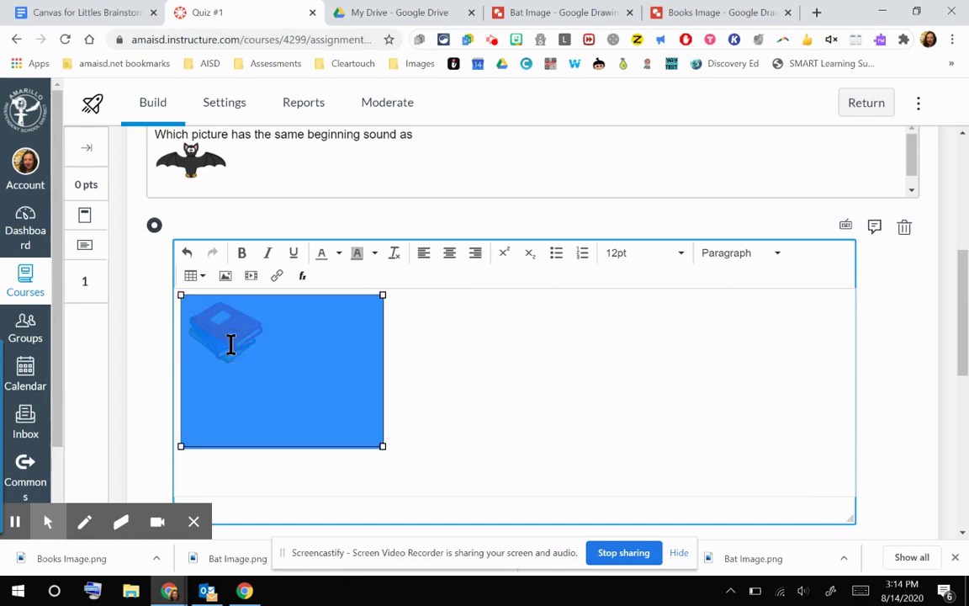
pyautogui.moveTo(381, 446); pyautogui.dragTo(290, 405)
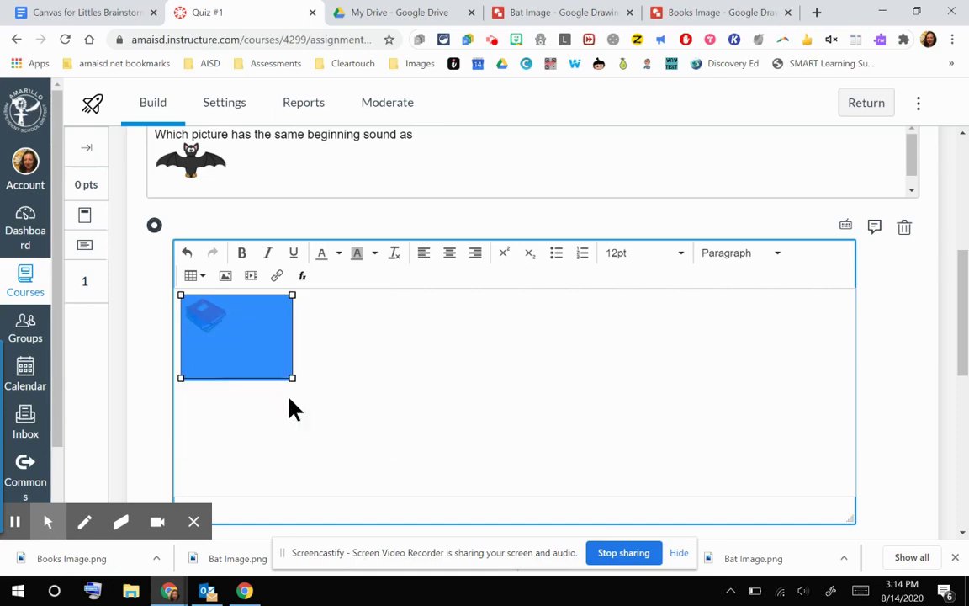
pyautogui.click(361, 391)
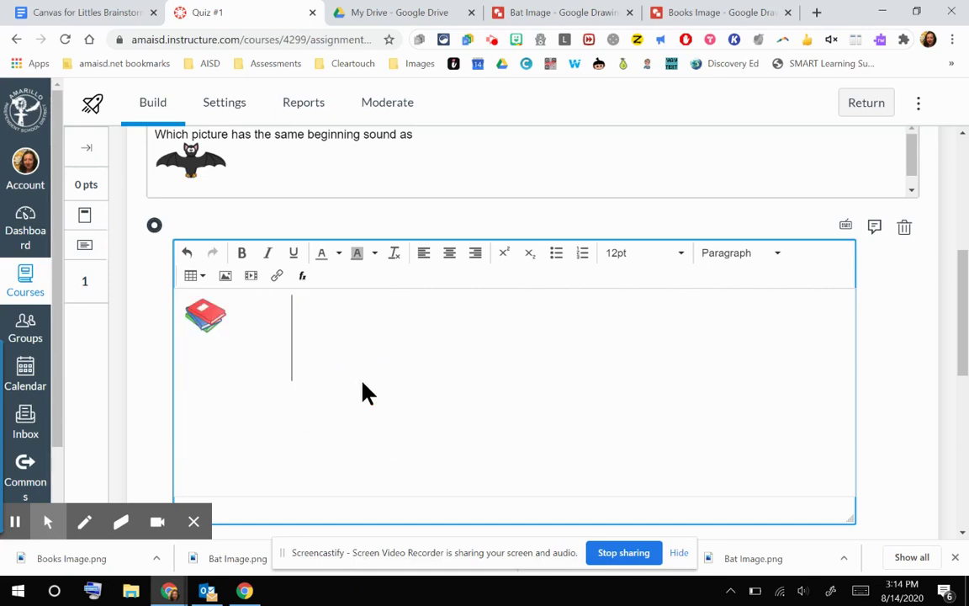
pyautogui.scroll(-3, 362, 392)
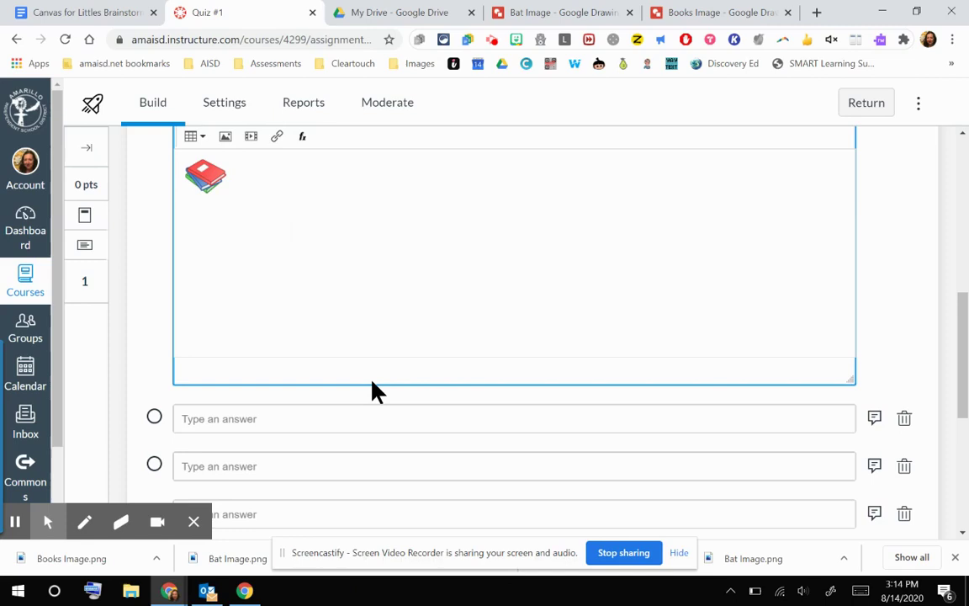
pyautogui.scroll(3, 579, 335)
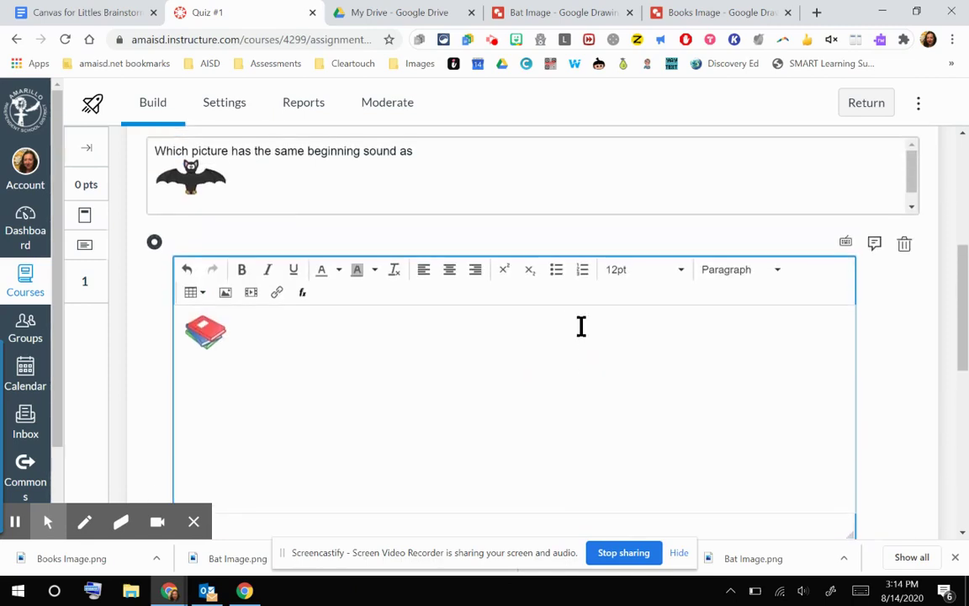